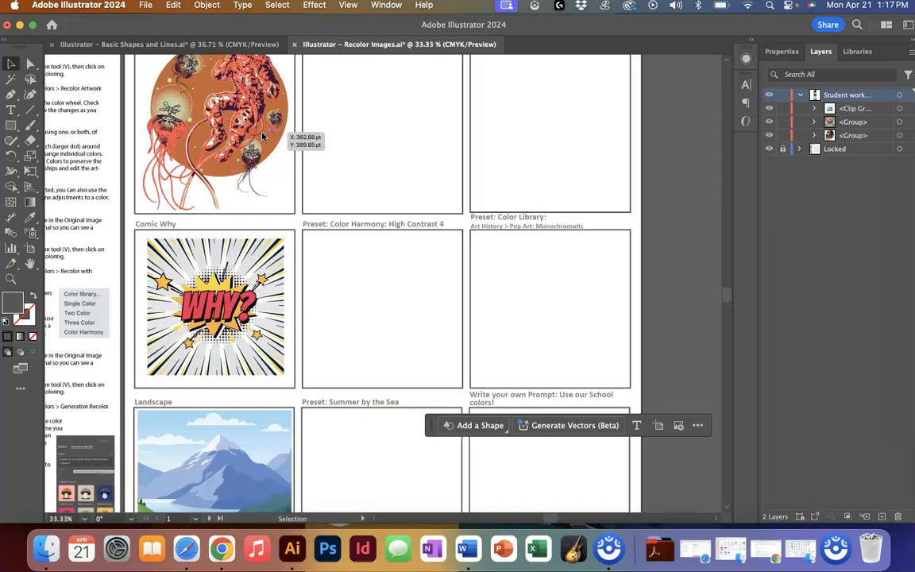
scroll(262, 137, "up", 3)
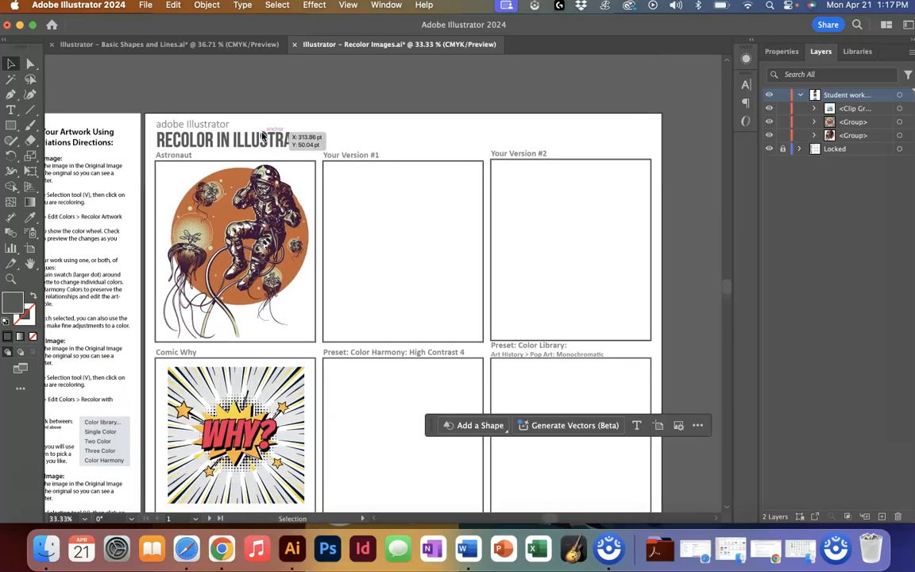
- Look over the recolor worksheet, its directions and the three original example images
scroll(262, 341, "down", 3)
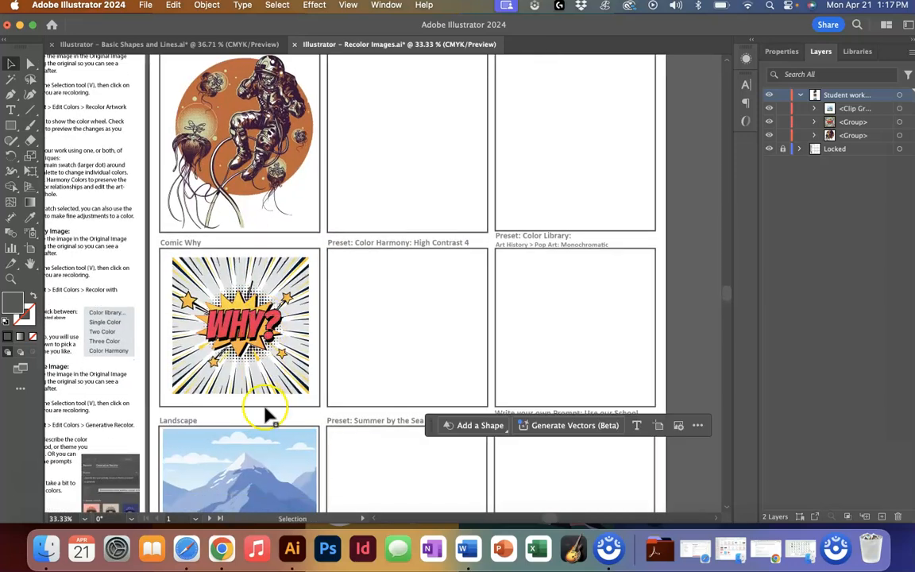
scroll(262, 370, "down", 3)
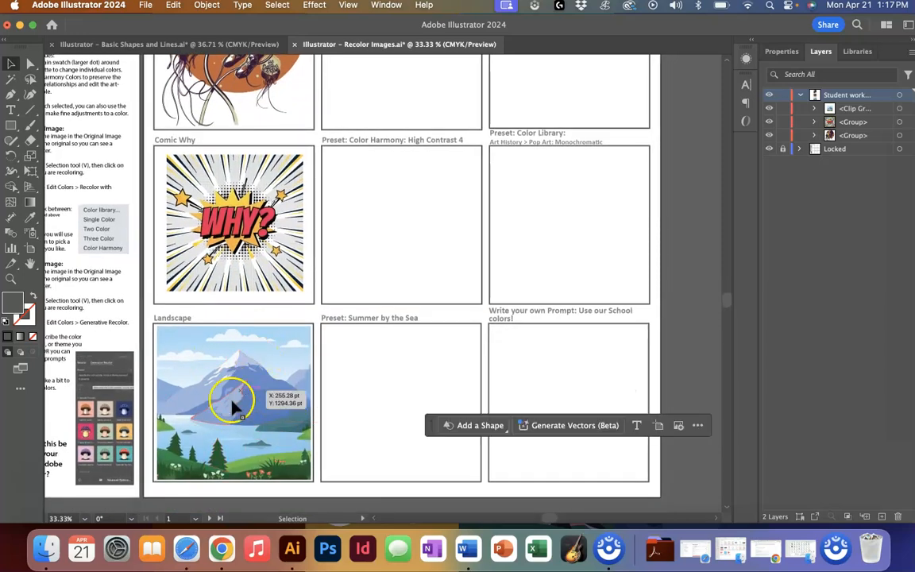
scroll(246, 439, "up", 3)
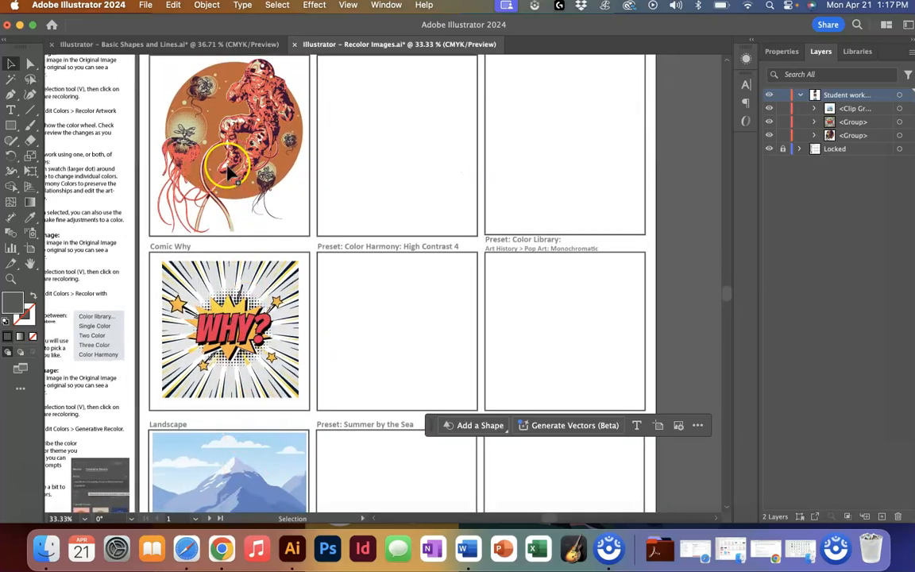
key("super+equal")
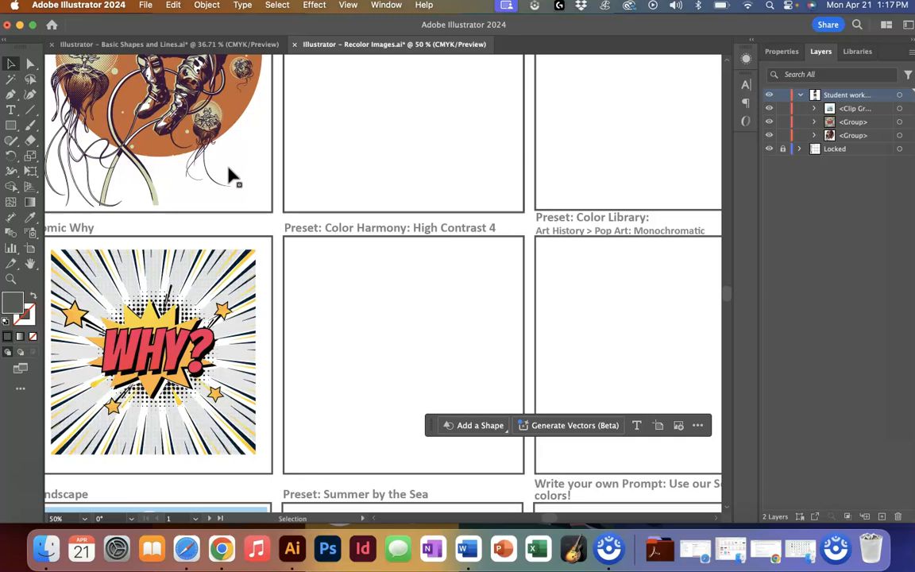
scroll(229, 170, "up", 5)
scroll(229, 170, "left", 2)
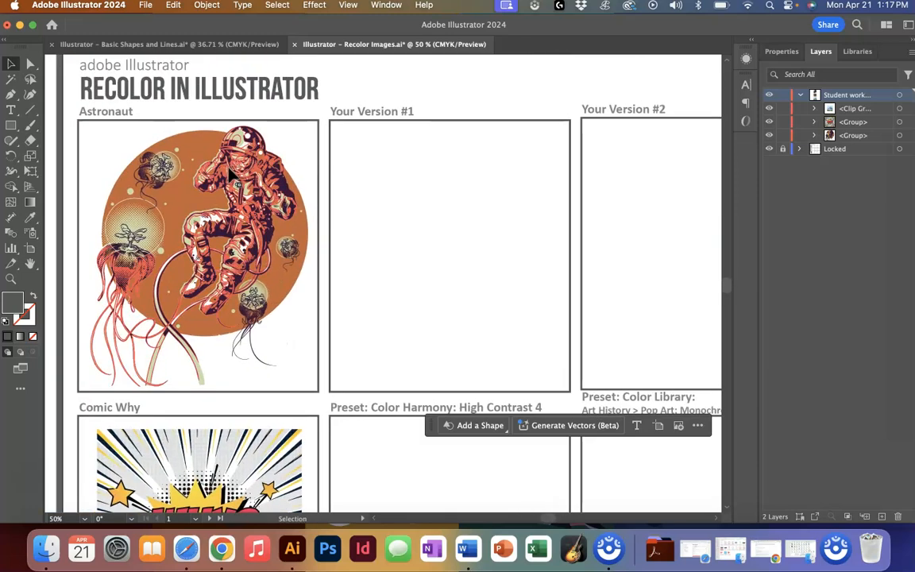
left_click(282, 300)
left_click(204, 279)
left_click(191, 285)
key("super+minus")
scroll(194, 292, "down", 4)
scroll(194, 292, "right", 2)
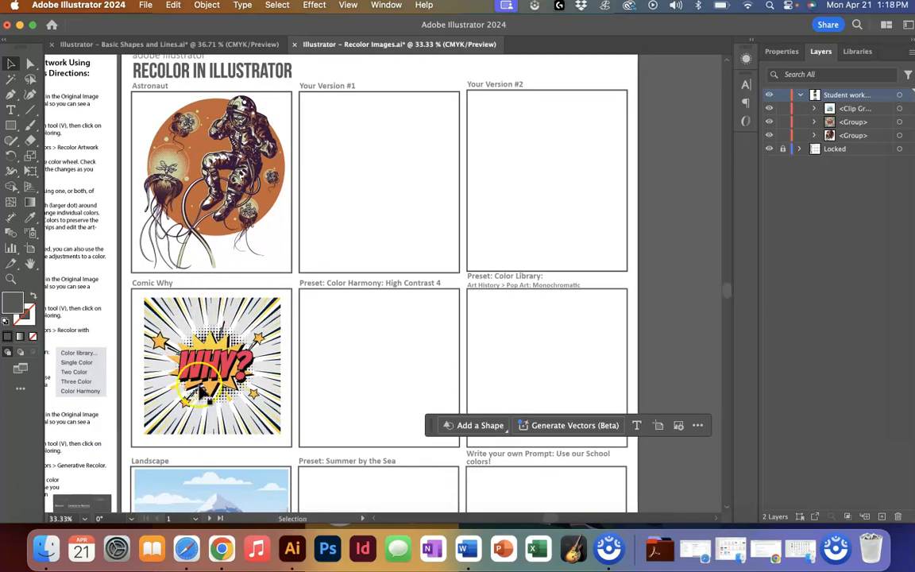
- Duplicate the astronaut, Comic Why and landscape images into the empty boxes beside each original
left_click(268, 151)
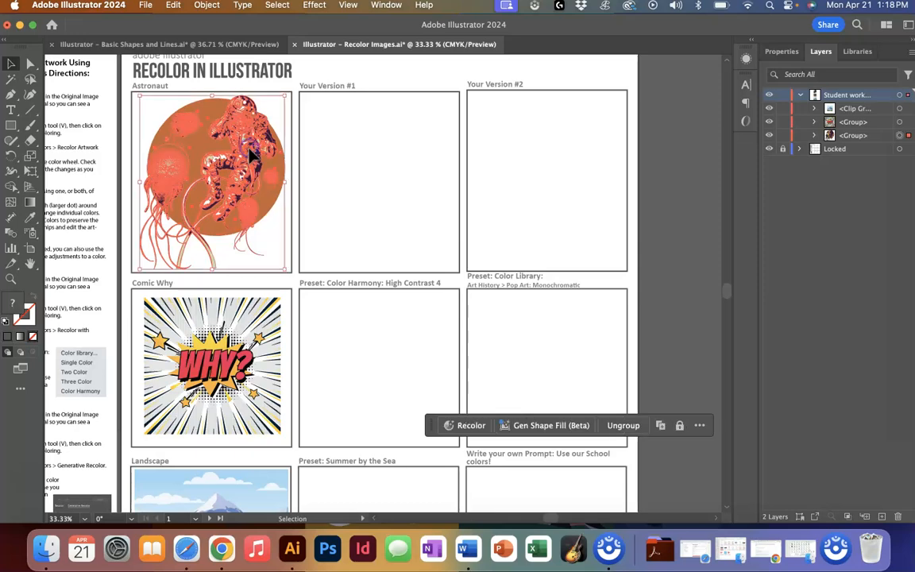
left_click_drag(253, 155, 411, 156)
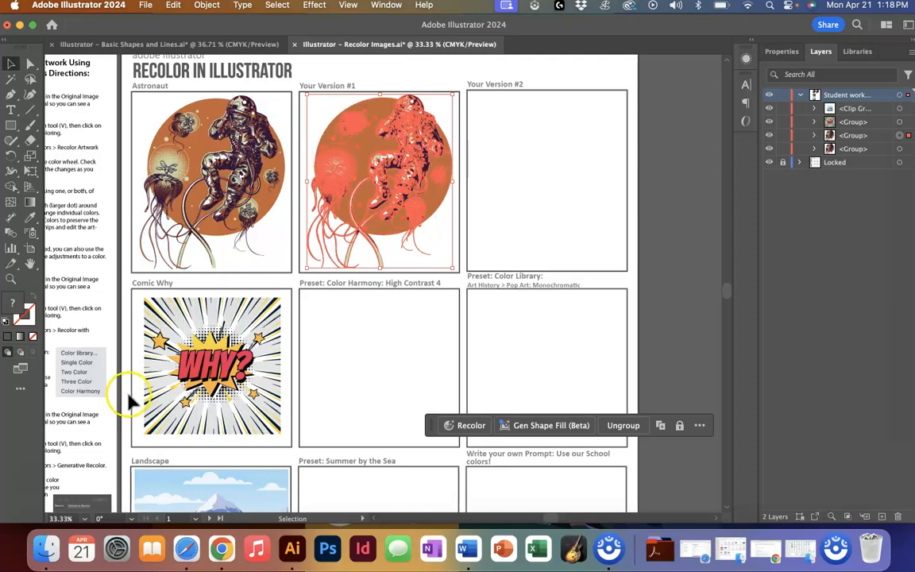
left_click(179, 381)
left_click_drag(209, 371, 377, 370)
scroll(376, 370, "down", 3)
left_click(212, 433)
left_click_drag(212, 438, 387, 431)
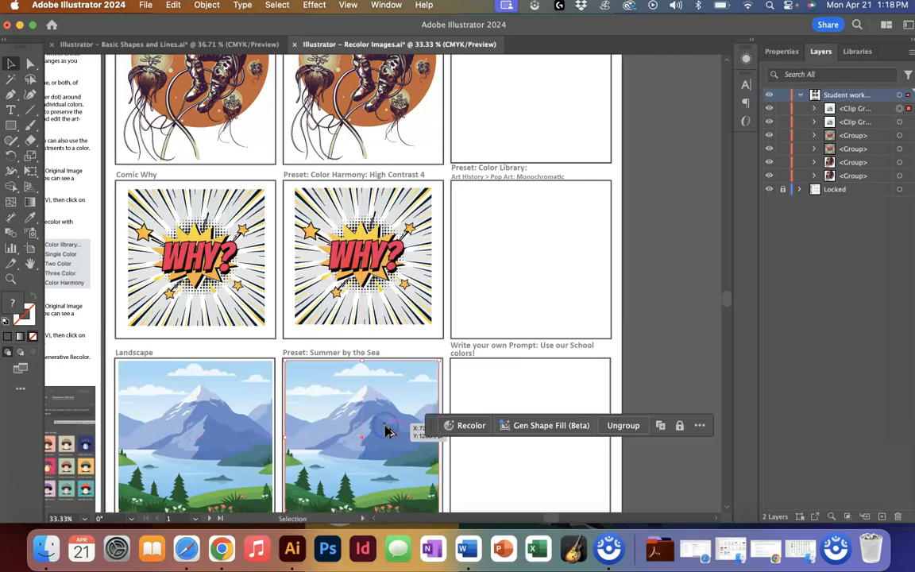
- Select the astronaut copy in Your Version #1 and open Recolor Artwork for it
scroll(385, 427, "up", 3)
left_click(372, 145)
scroll(371, 146, "left", 4)
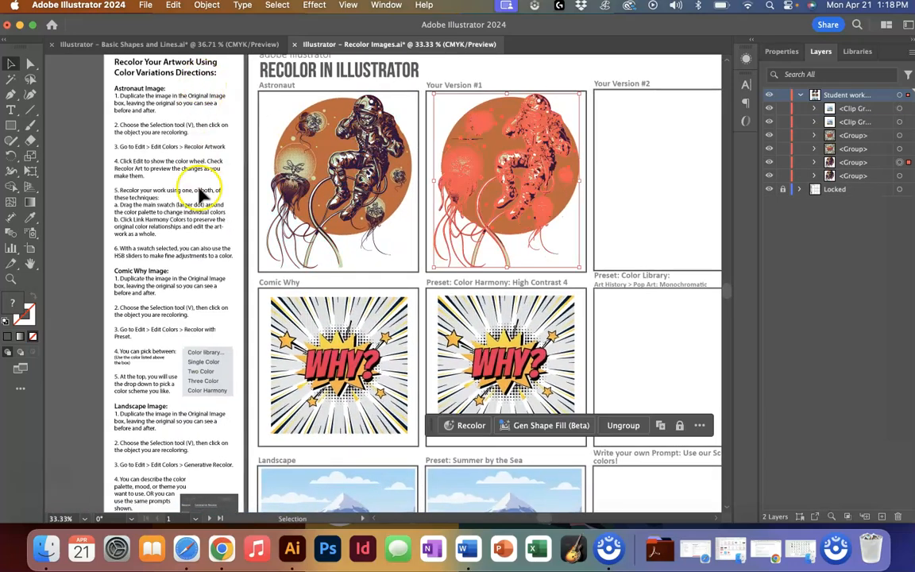
left_click(207, 314)
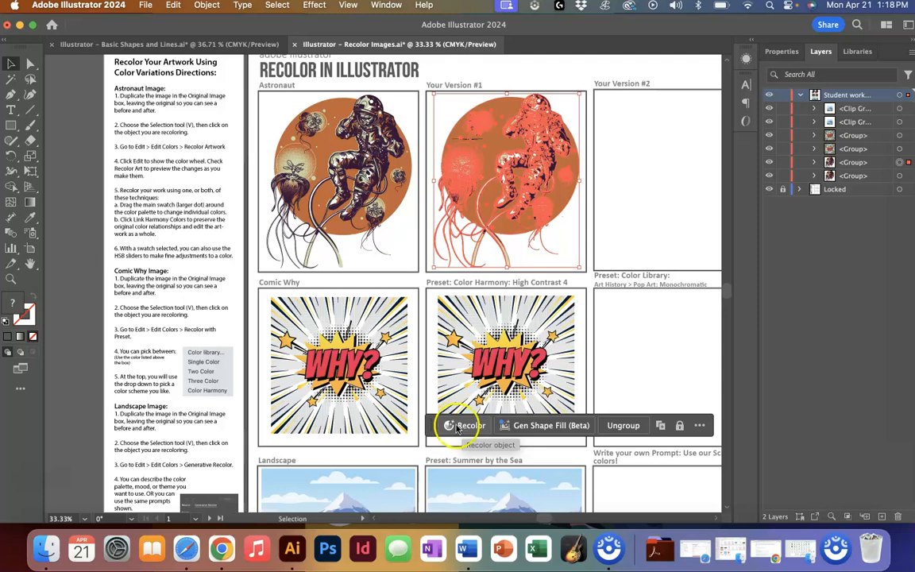
left_click_drag(433, 423, 348, 385)
left_click(660, 184)
left_click(549, 172)
left_click(208, 6)
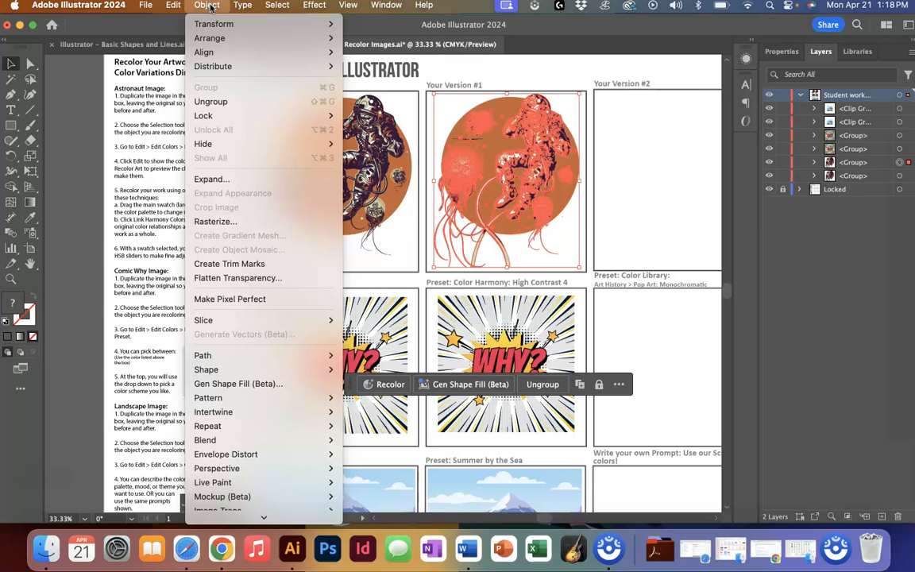
mouse_move(173, 7)
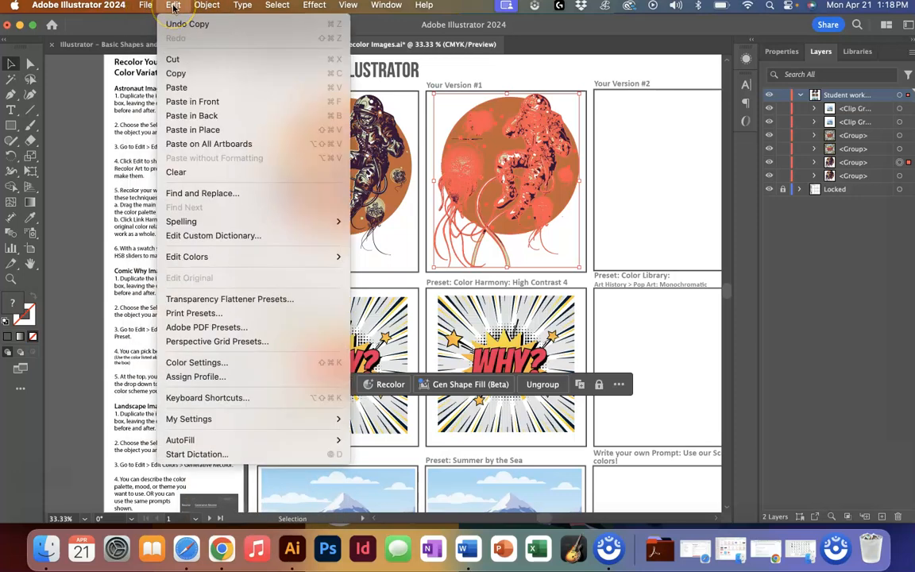
left_click(195, 256)
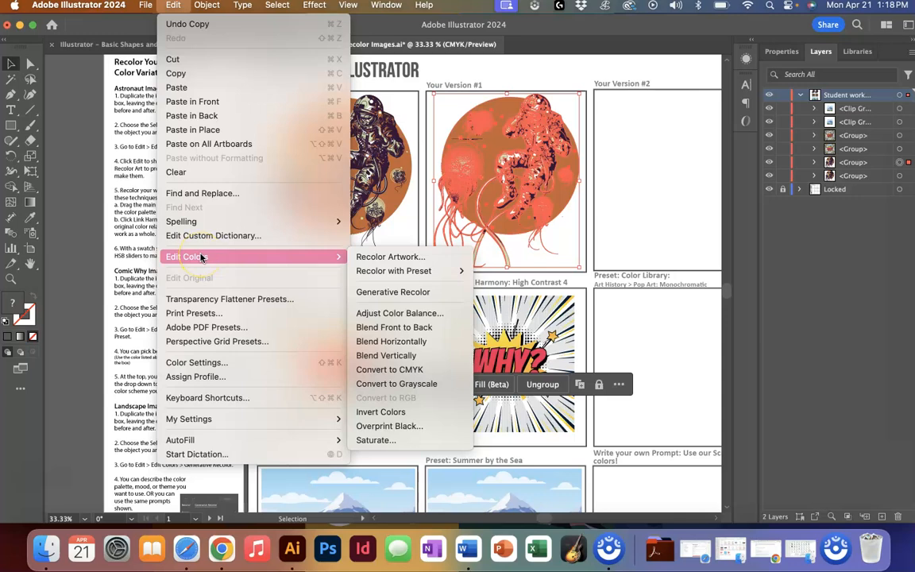
left_click(374, 258)
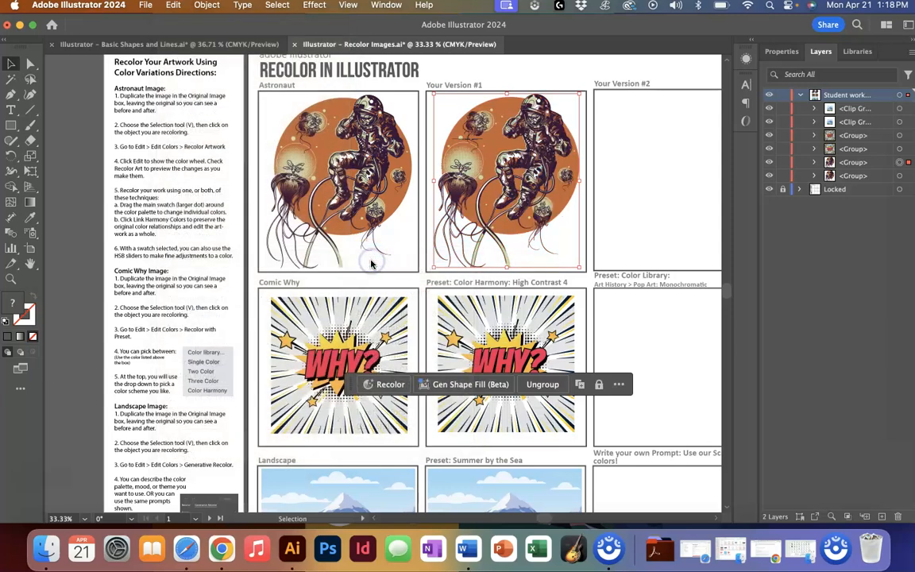
left_click(552, 211)
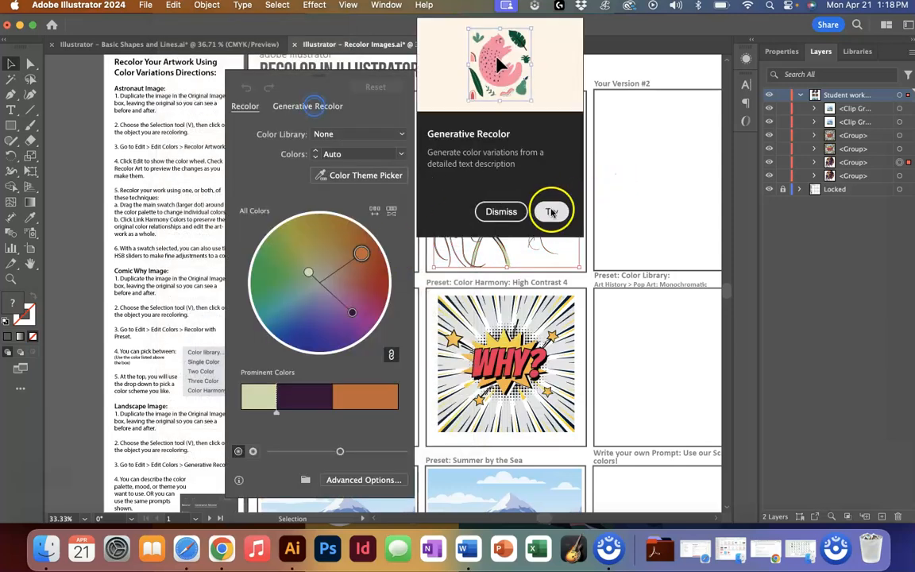
left_click(326, 104)
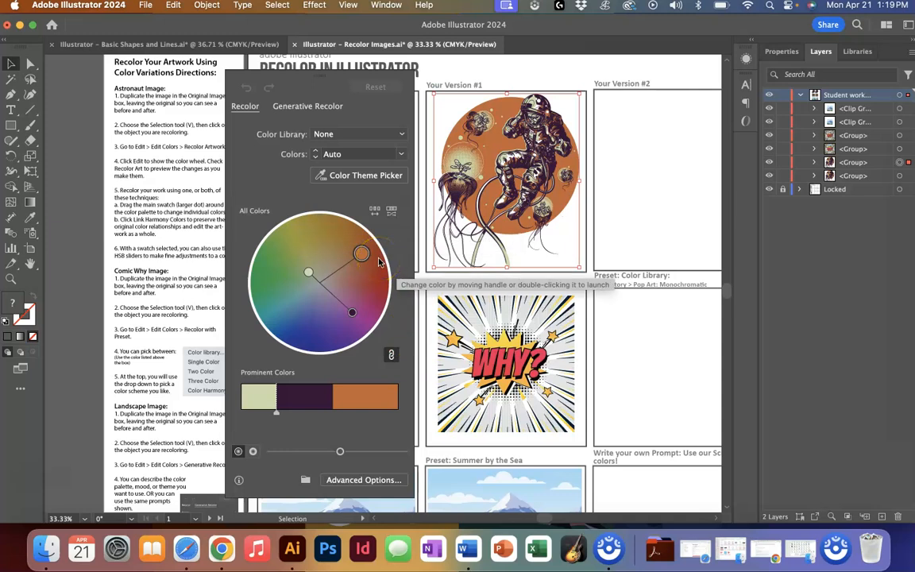
- Adjust the color wheel handles to shift the astronaut copy's colors
left_click_drag(362, 256, 287, 244)
left_click_drag(339, 259, 367, 265)
left_click_drag(300, 290, 294, 316)
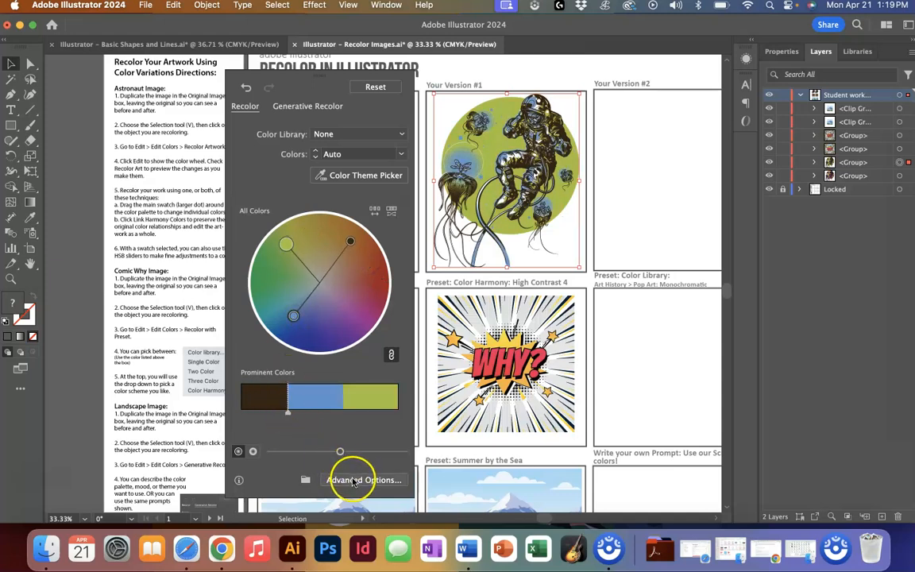
- Open the advanced Recolor Artwork options and set the first new color to light blue 08D1FF
left_click(353, 481)
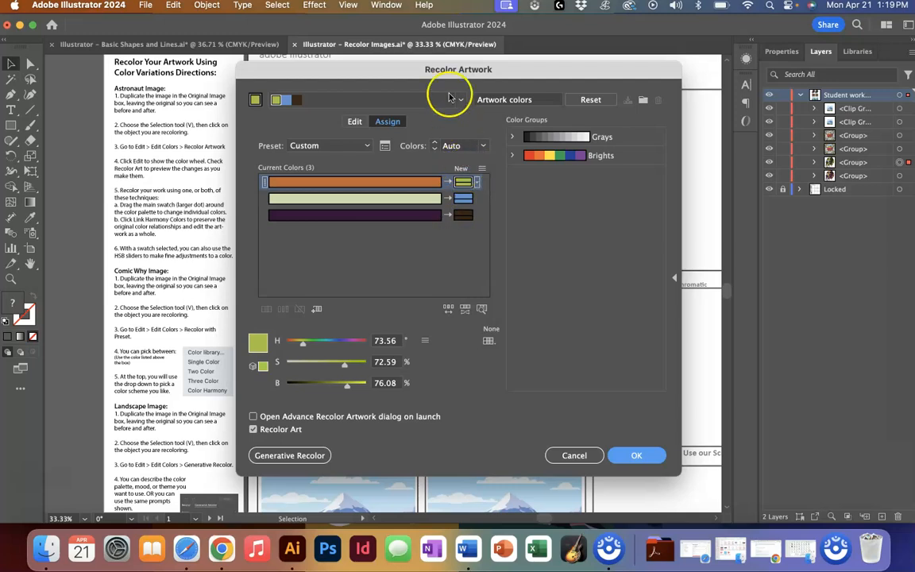
double_click(464, 184)
left_click(473, 249)
left_click_drag(475, 247, 473, 268)
left_click(447, 193)
left_click(596, 197)
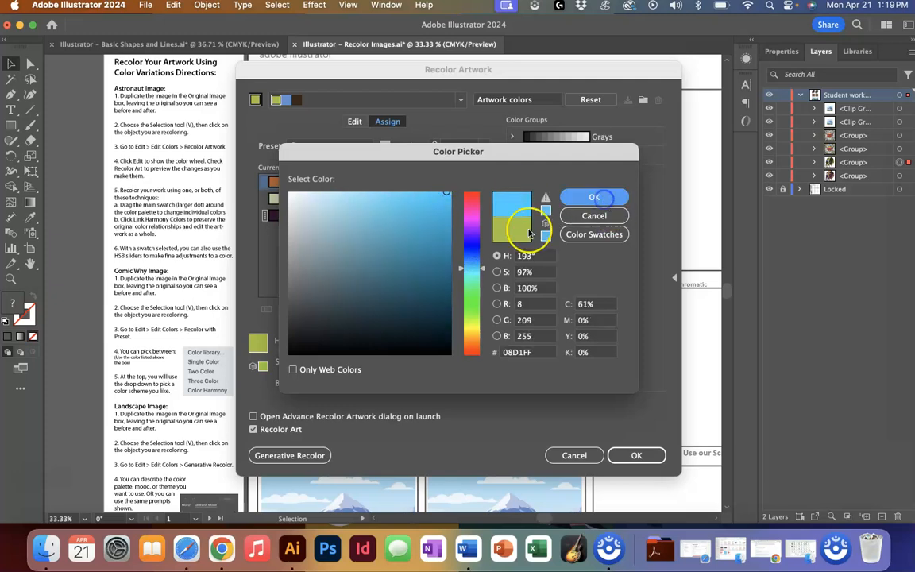
- Set the second new color to purple C81DF2 in the Color Picker
double_click(466, 194)
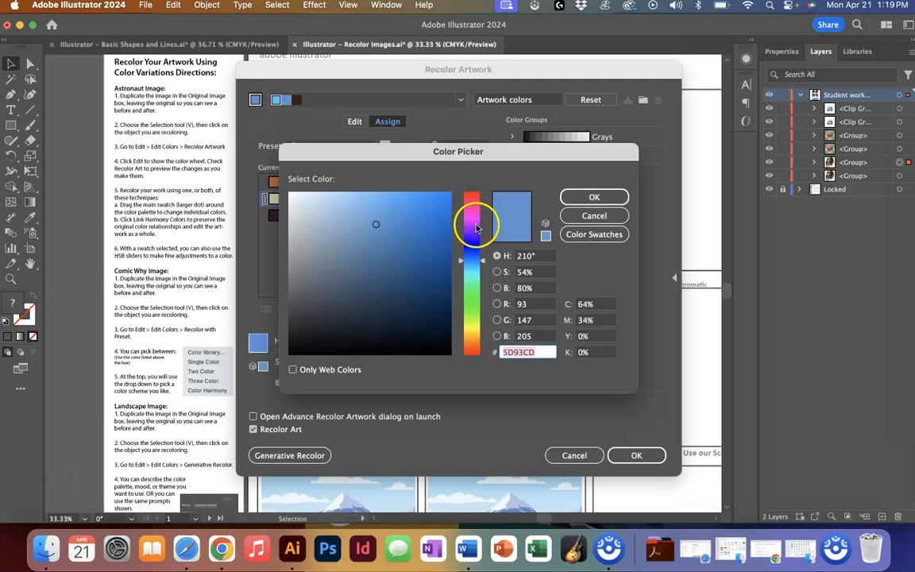
left_click(475, 224)
left_click(433, 200)
left_click(594, 197)
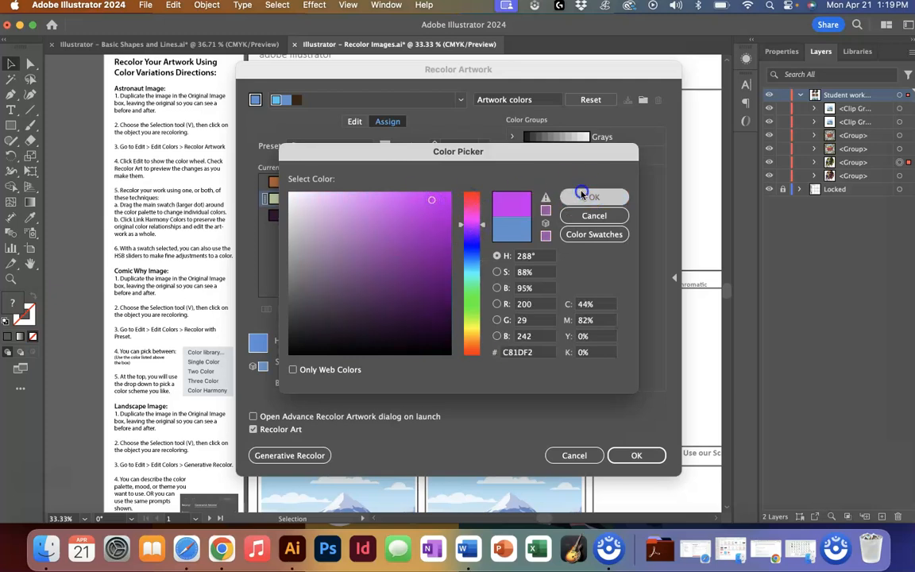
- Set the third new color to dark brown 562C06, apply the recolor and deselect the artwork
double_click(467, 211)
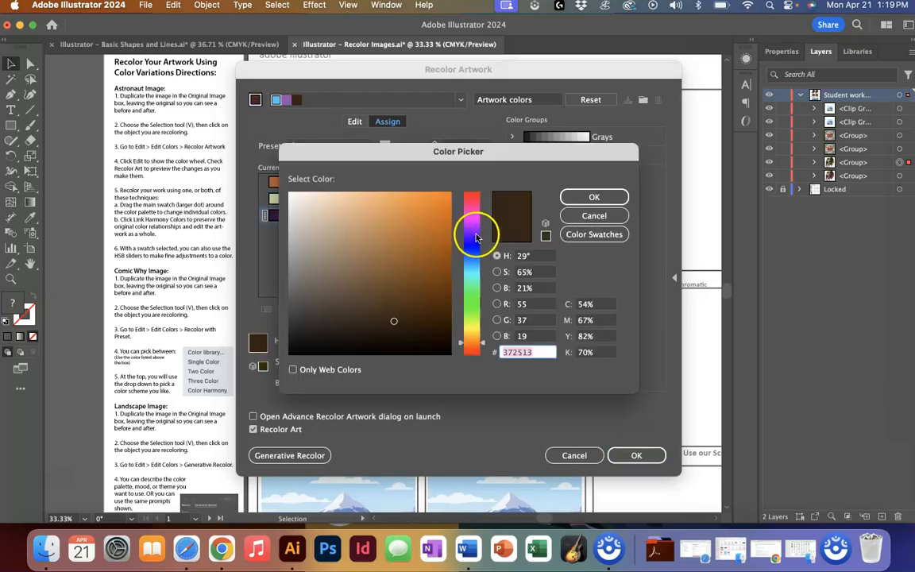
left_click_drag(405, 311, 441, 300)
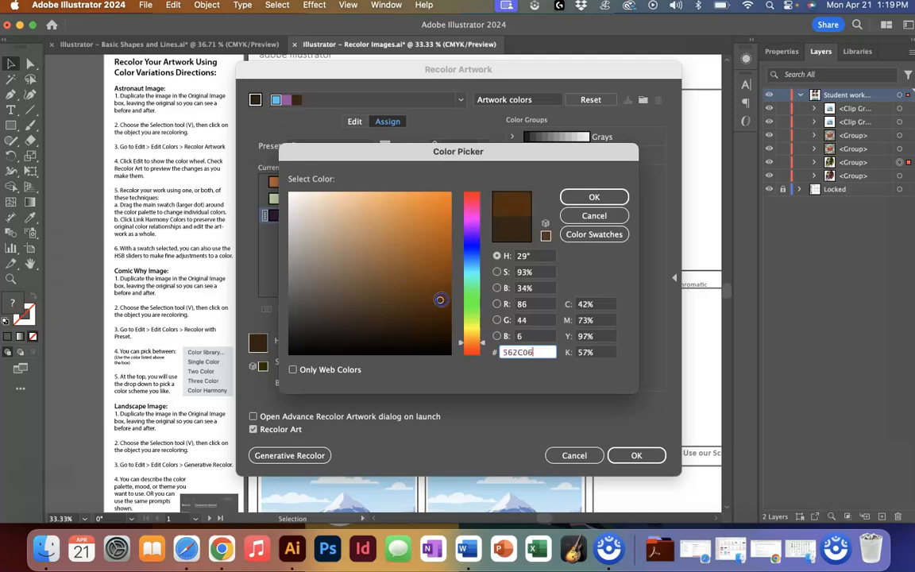
left_click(592, 200)
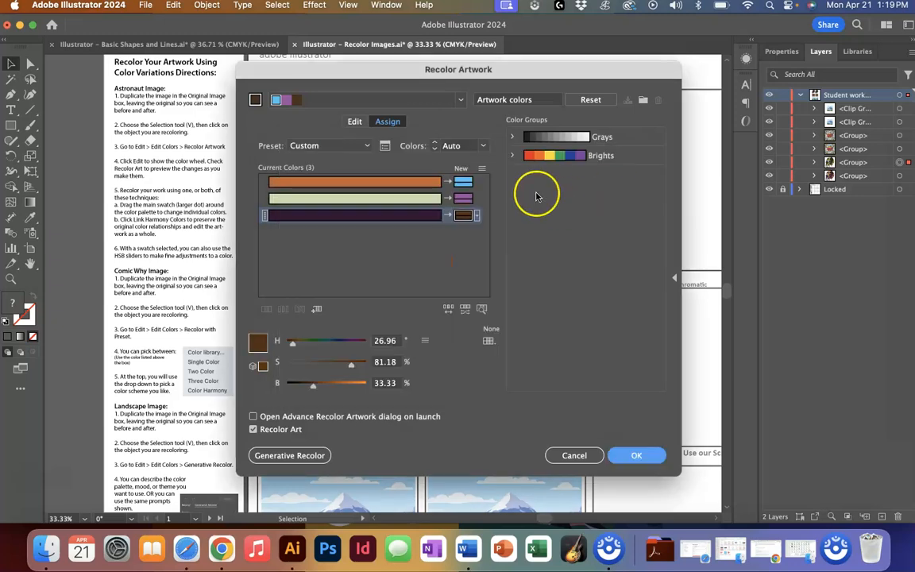
left_click(626, 460)
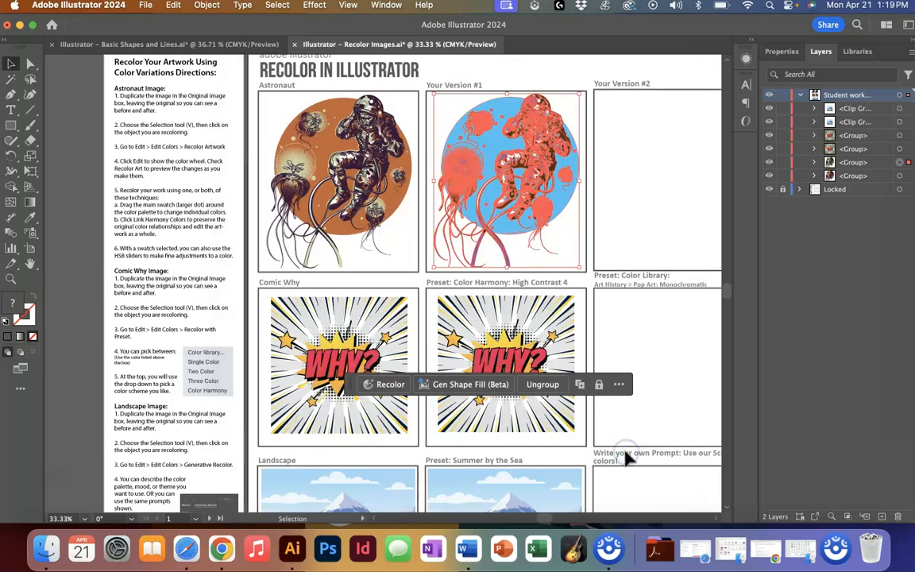
left_click(644, 251)
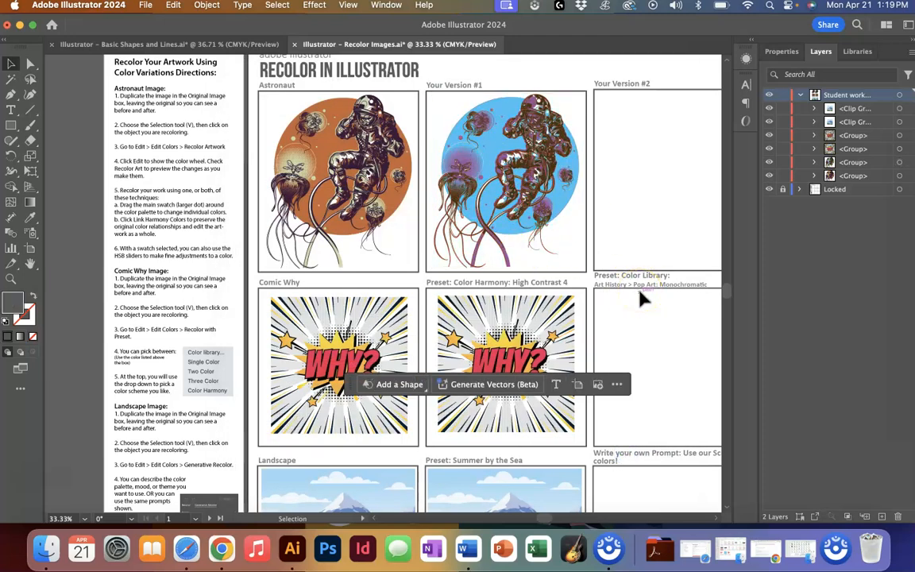
- Select the Comic Why copy in the Color Harmony: High Contrast 4 box
left_click(502, 323)
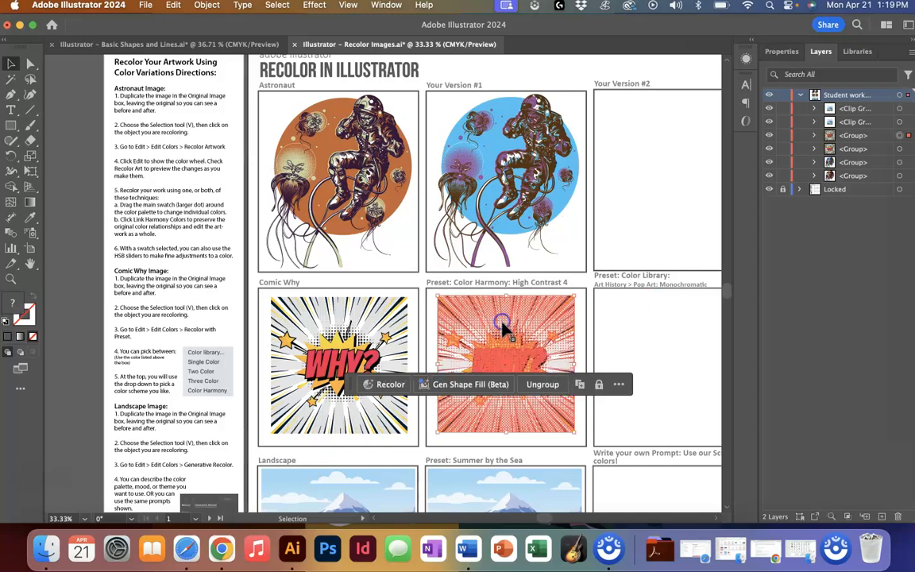
scroll(503, 323, "down", 3)
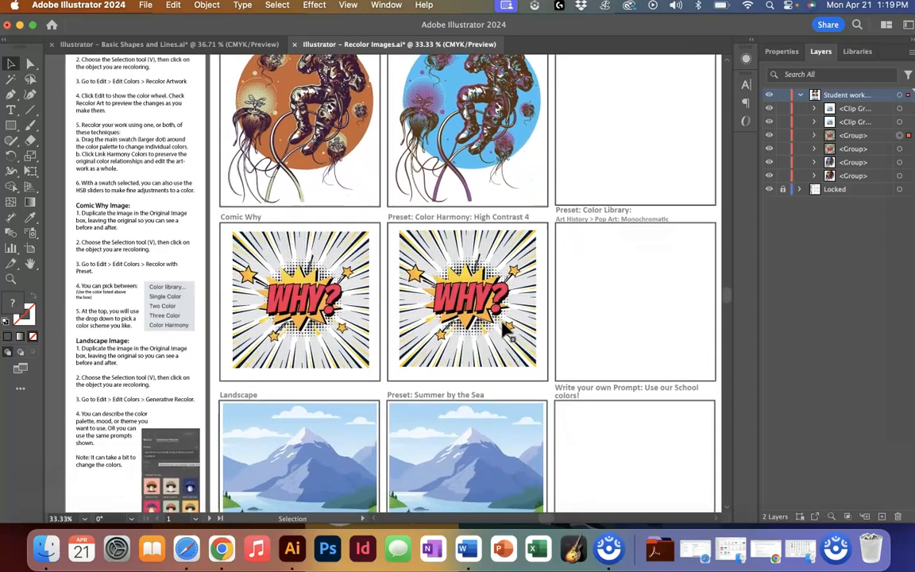
left_click(470, 276)
left_click(381, 385)
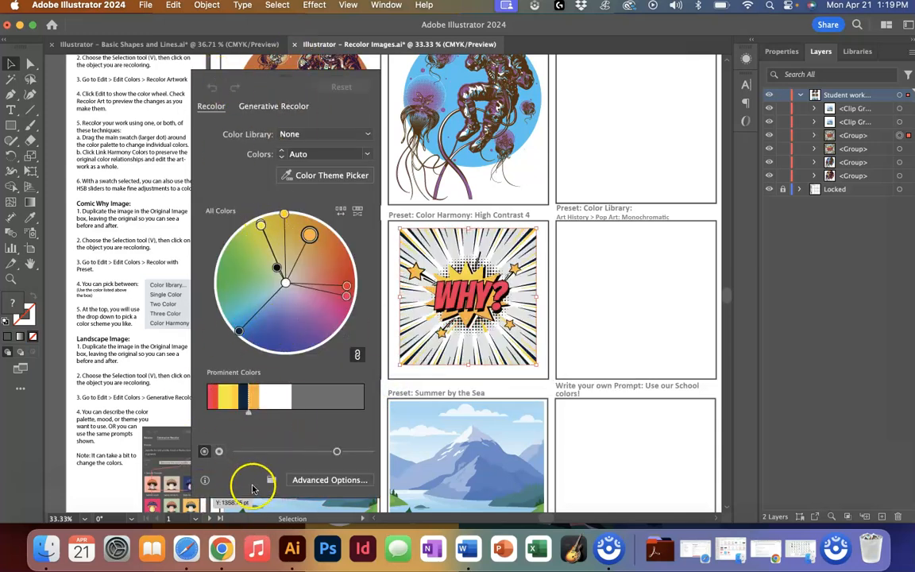
left_click(432, 225)
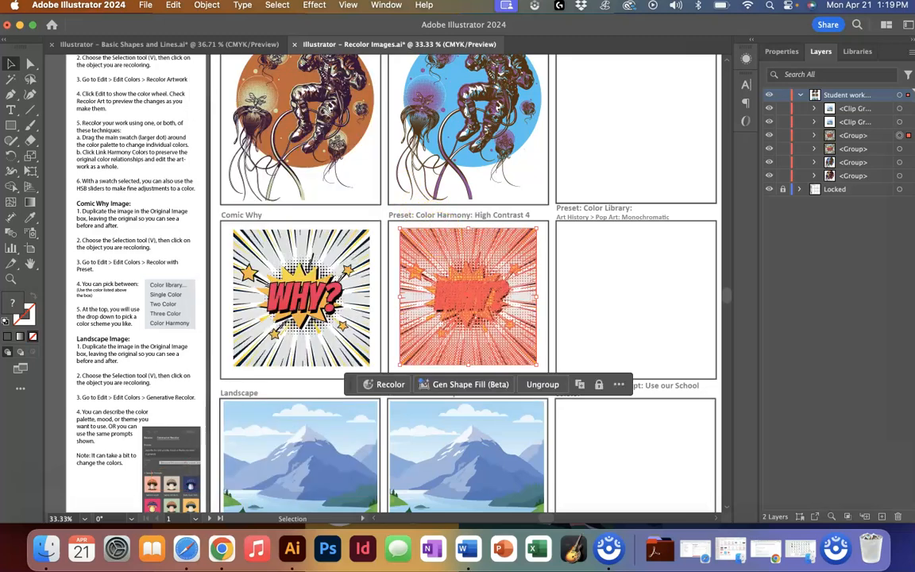
left_click(174, 6)
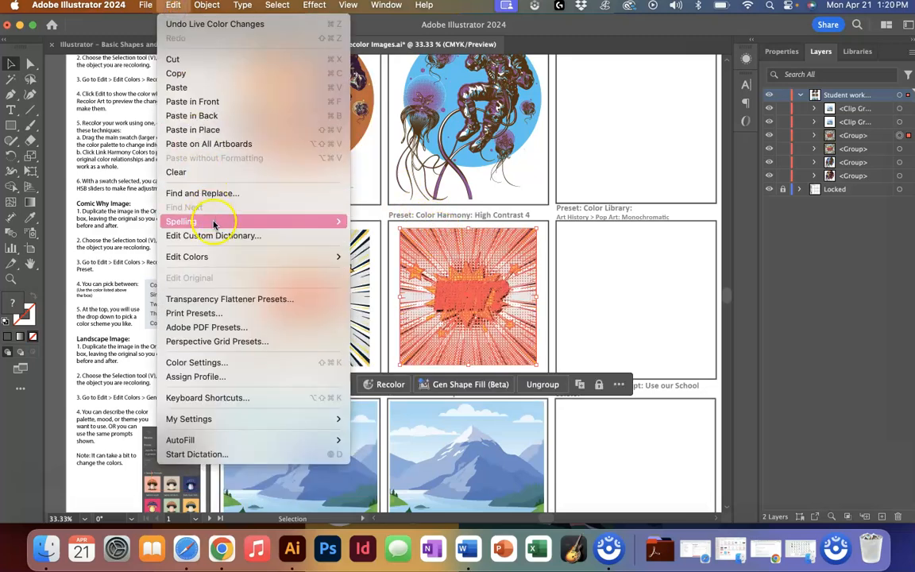
mouse_move(226, 265)
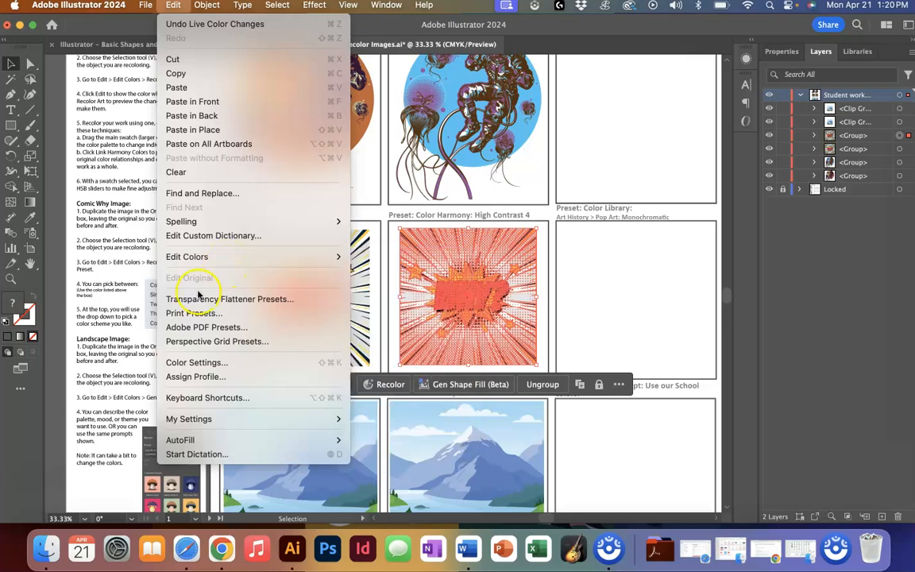
left_click(117, 353)
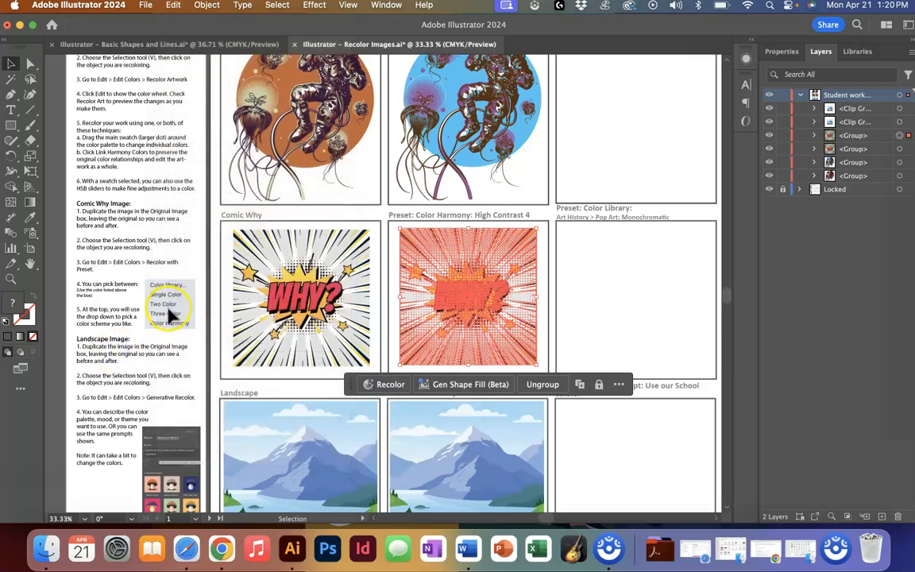
- Apply the Color Harmony recolor preset to the Comic Why copy, choosing a complementary harmony rule
left_click(171, 6)
mouse_move(230, 255)
mouse_move(378, 270)
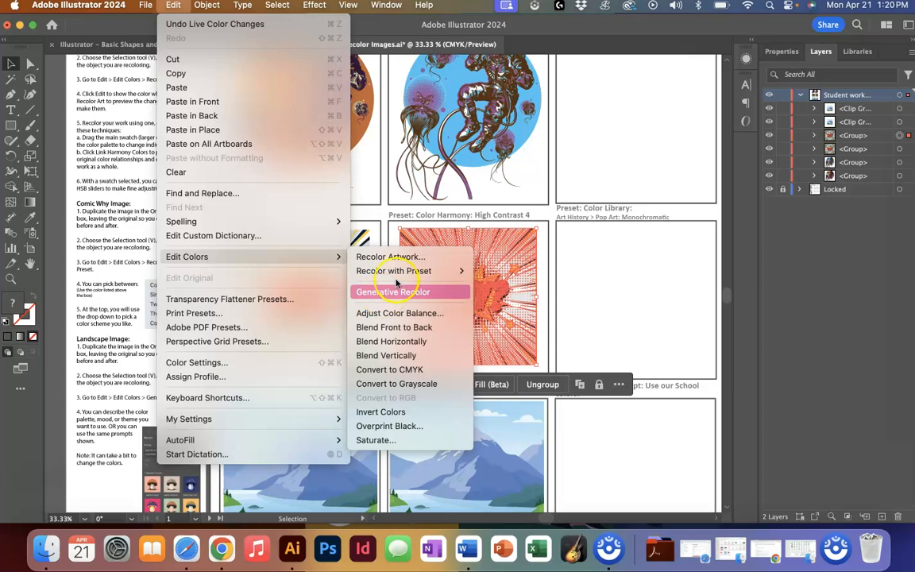
mouse_move(412, 274)
left_click(516, 271)
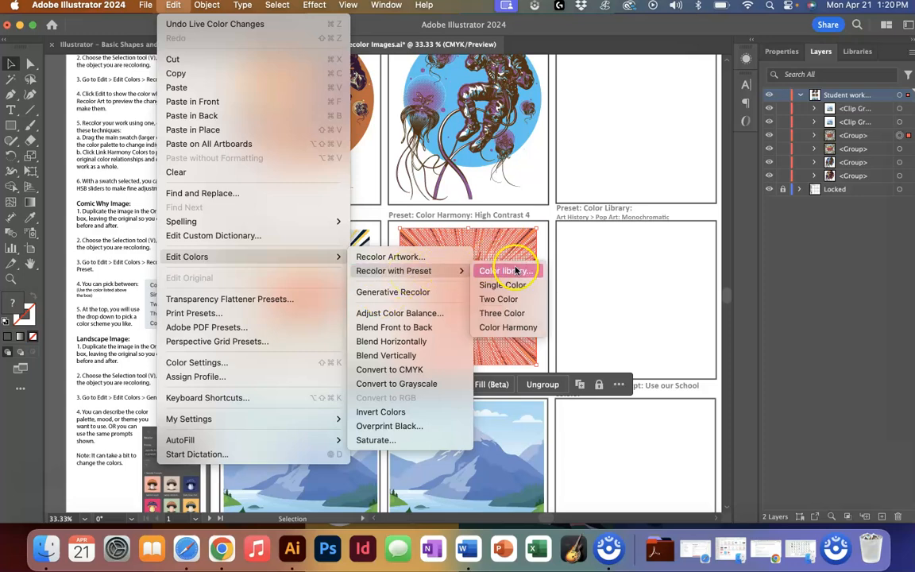
left_click(526, 326)
left_click_drag(512, 77, 395, 71)
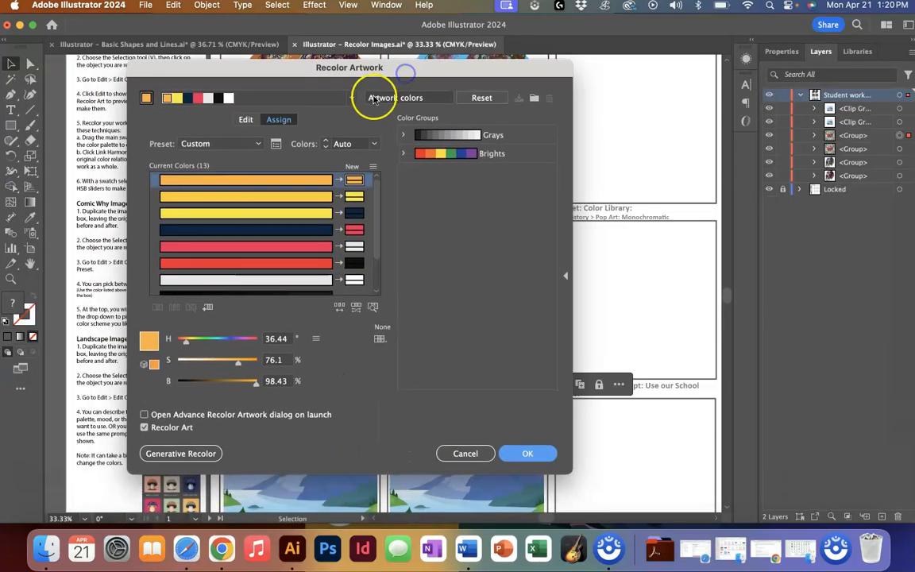
left_click(352, 98)
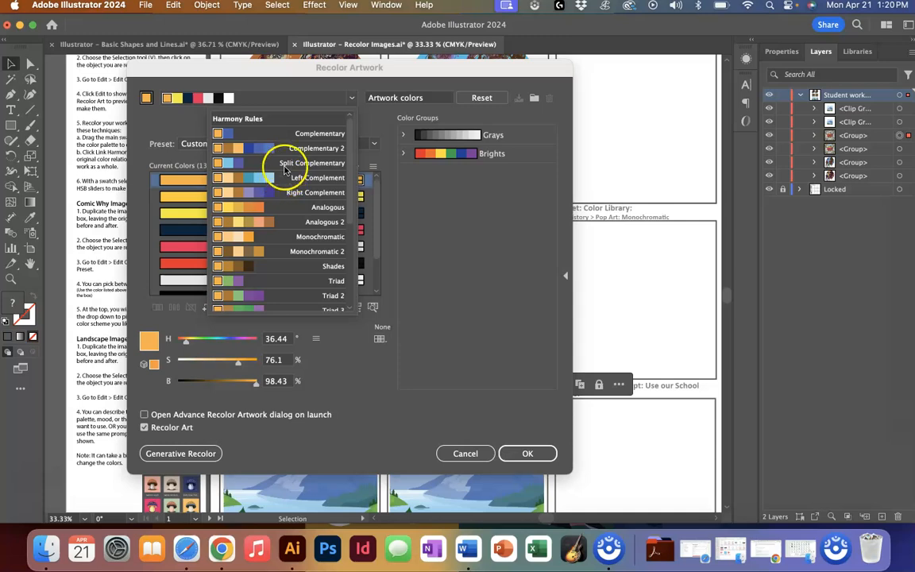
scroll(279, 218, "down", 5)
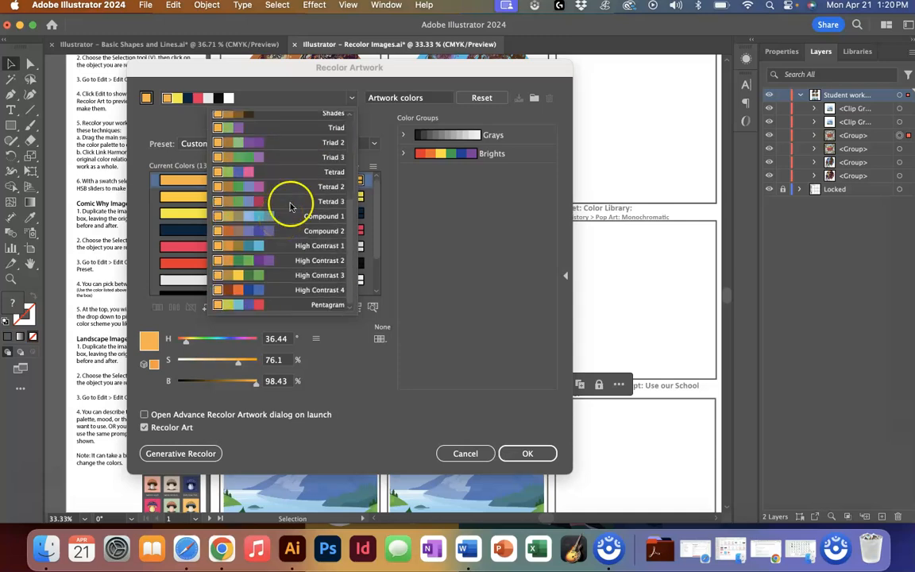
left_click_drag(344, 67, 423, 47)
left_click(433, 77)
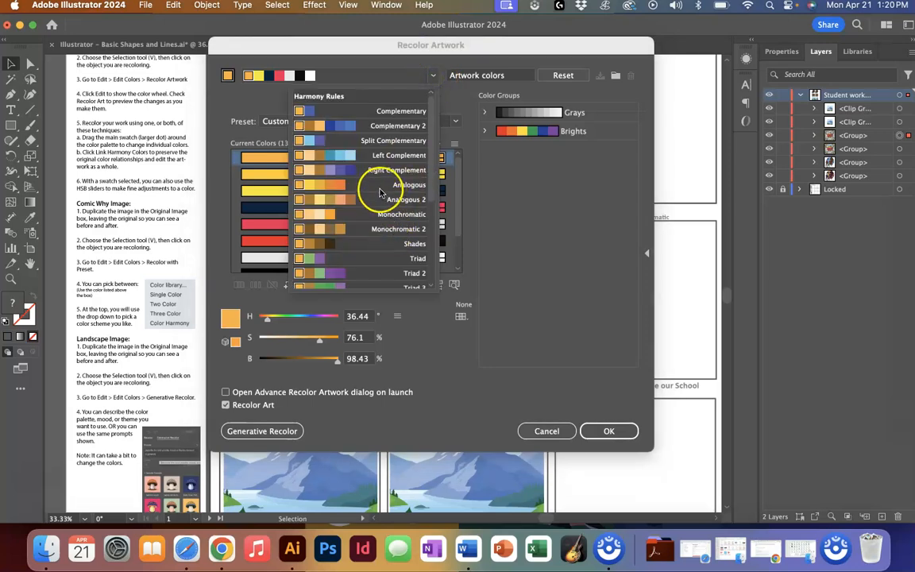
left_click(364, 163)
left_click(597, 437)
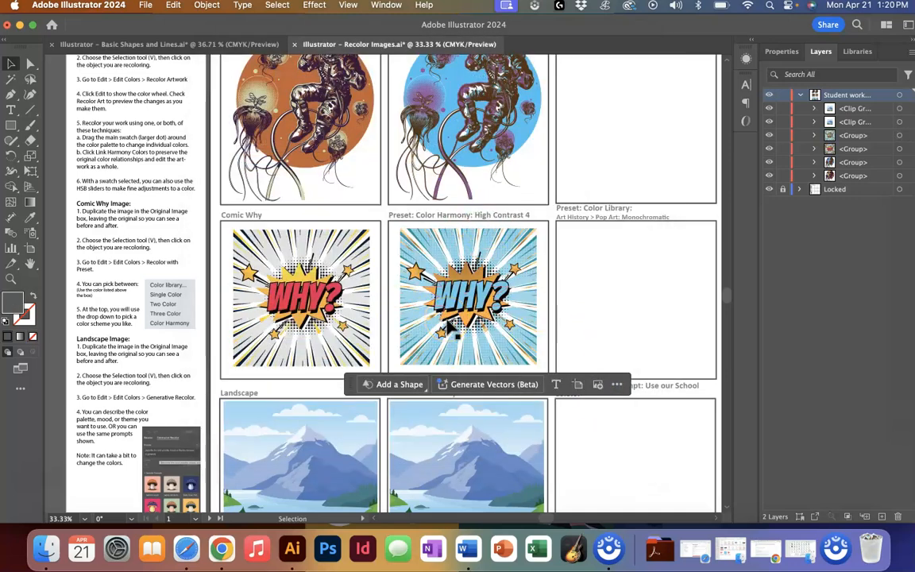
- Recolor the Comic Why copy with the Color library preset using the Nature > Beach library
left_click(498, 270)
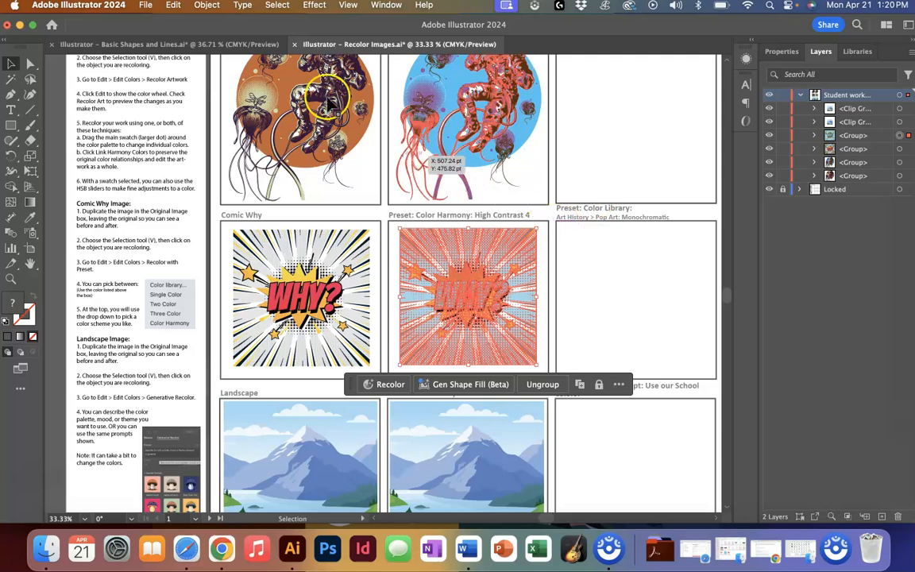
left_click(172, 5)
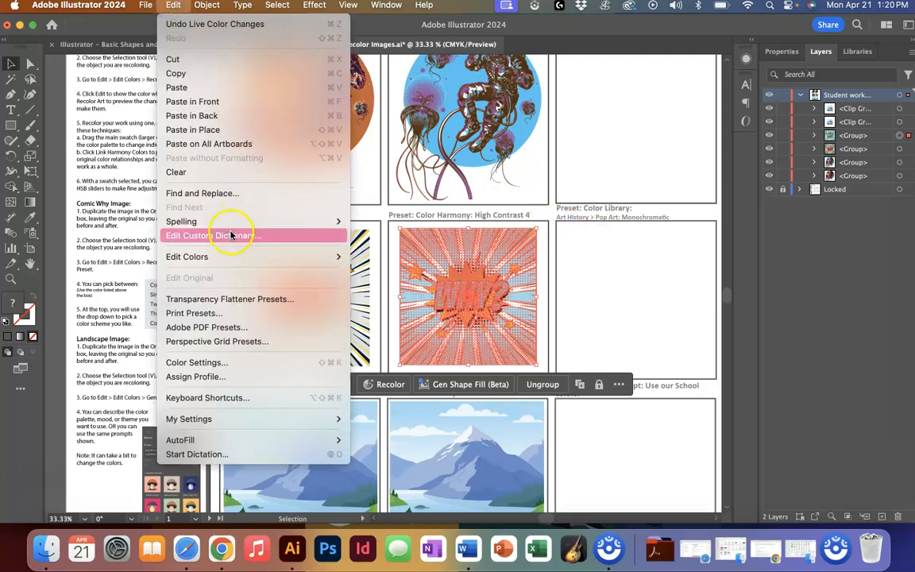
mouse_move(290, 260)
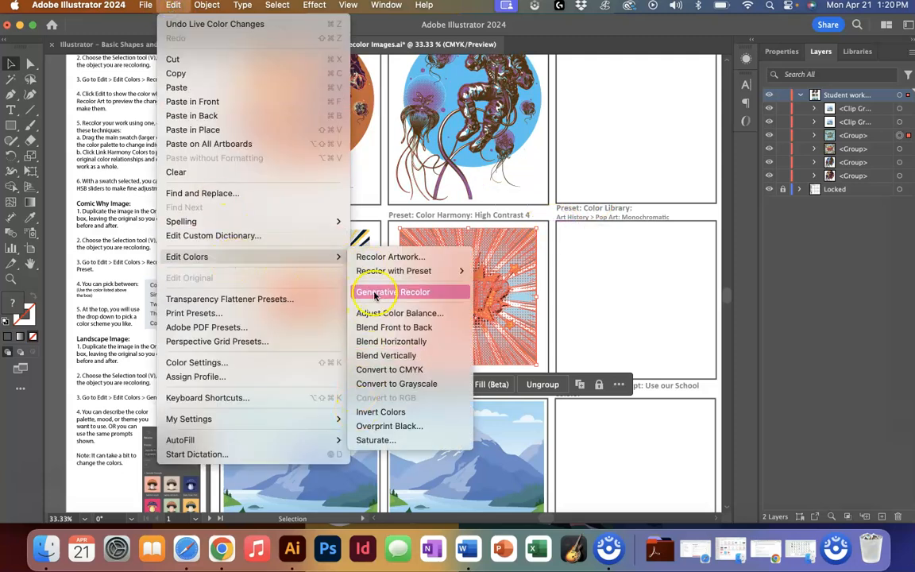
mouse_move(389, 273)
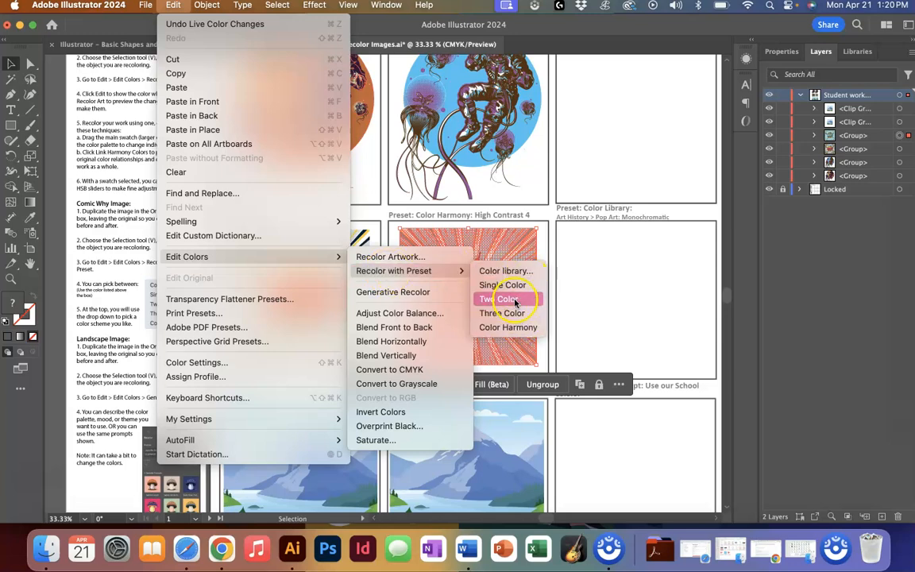
left_click(513, 270)
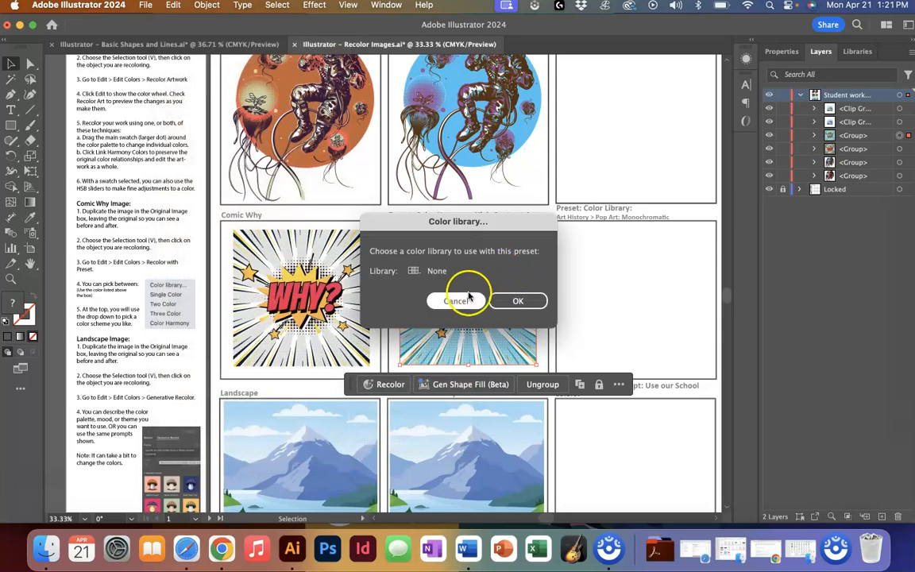
left_click(420, 273)
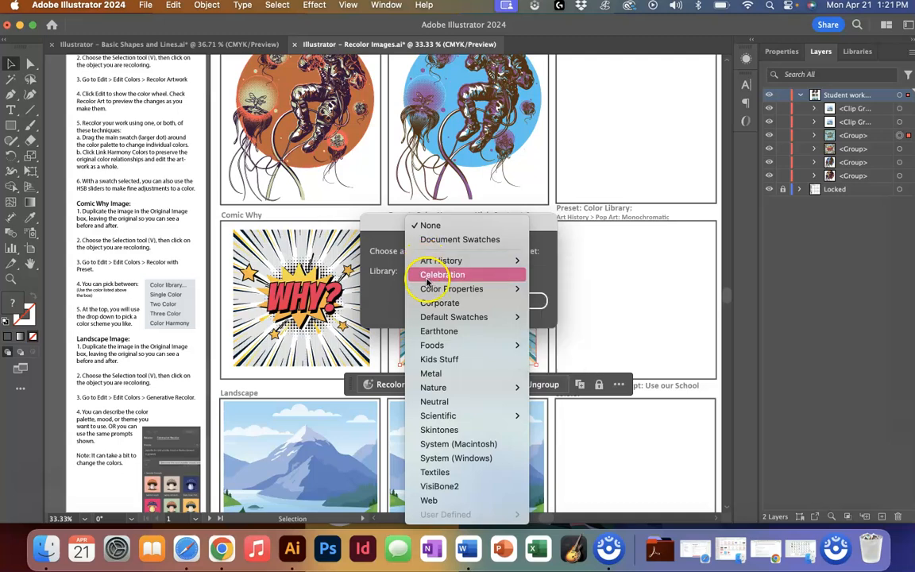
mouse_move(436, 386)
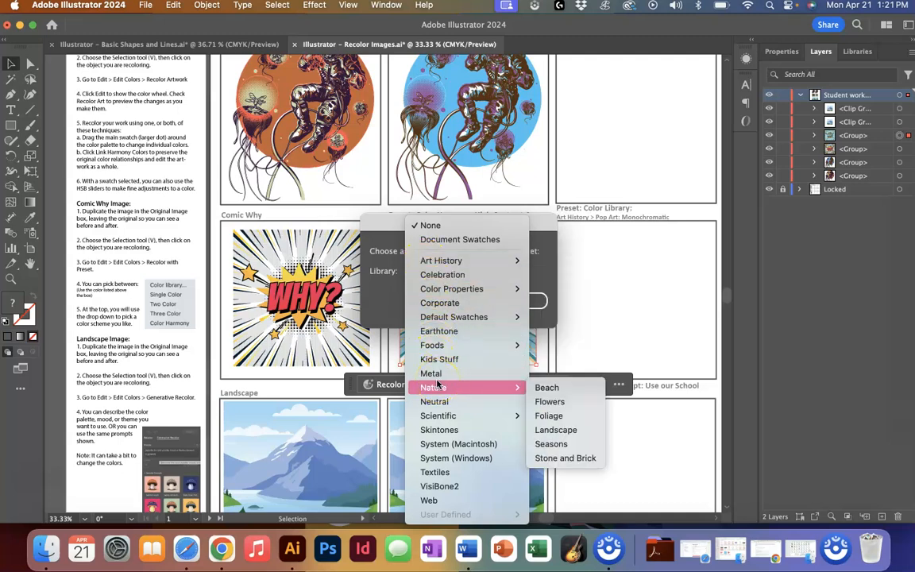
left_click(556, 387)
left_click(520, 303)
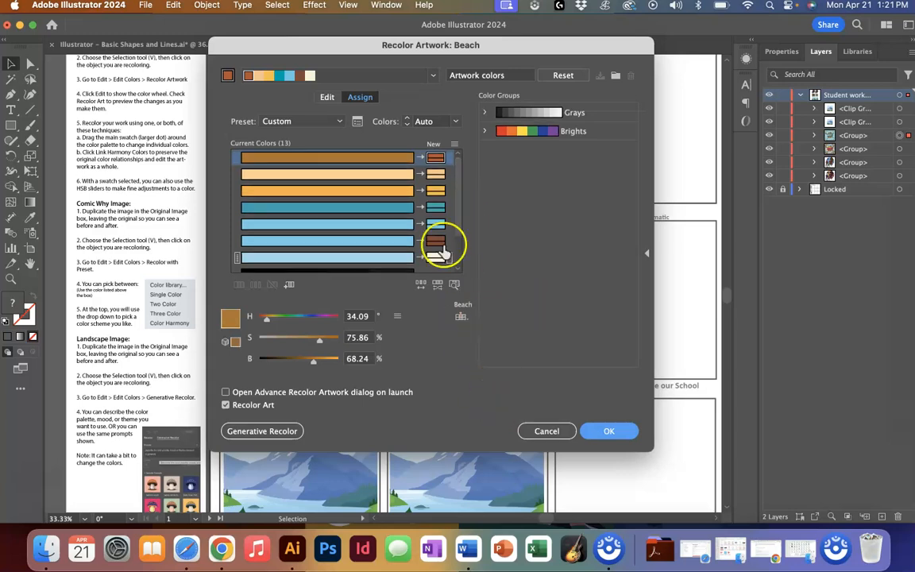
left_click(609, 431)
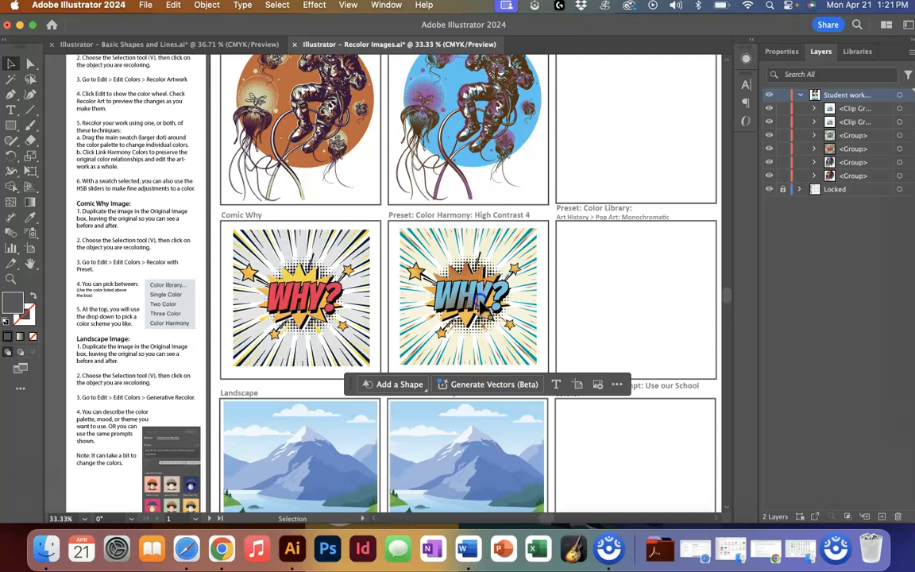
- Recolor the Comic Why copy with the Color library preset using the Foods > Fruit library and deselect it
left_click(439, 286)
left_click(176, 5)
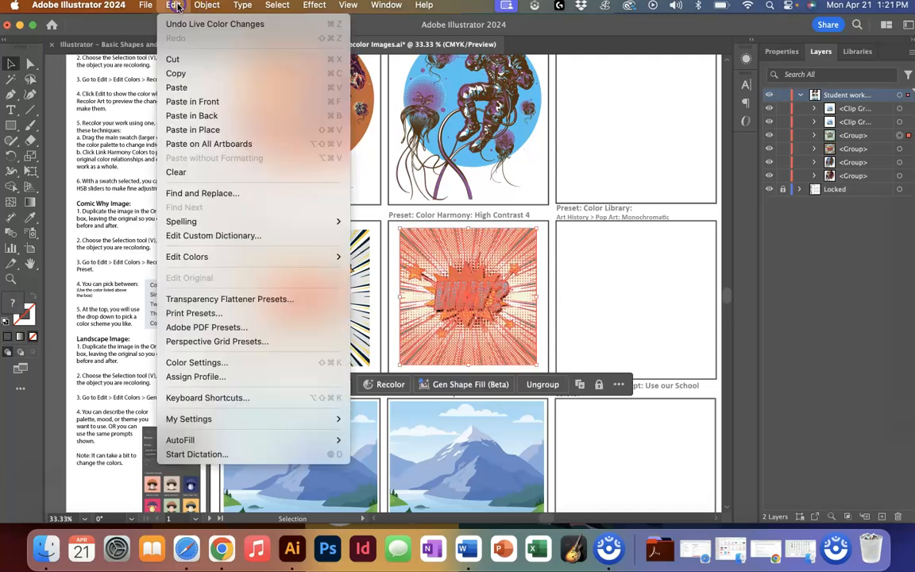
mouse_move(237, 259)
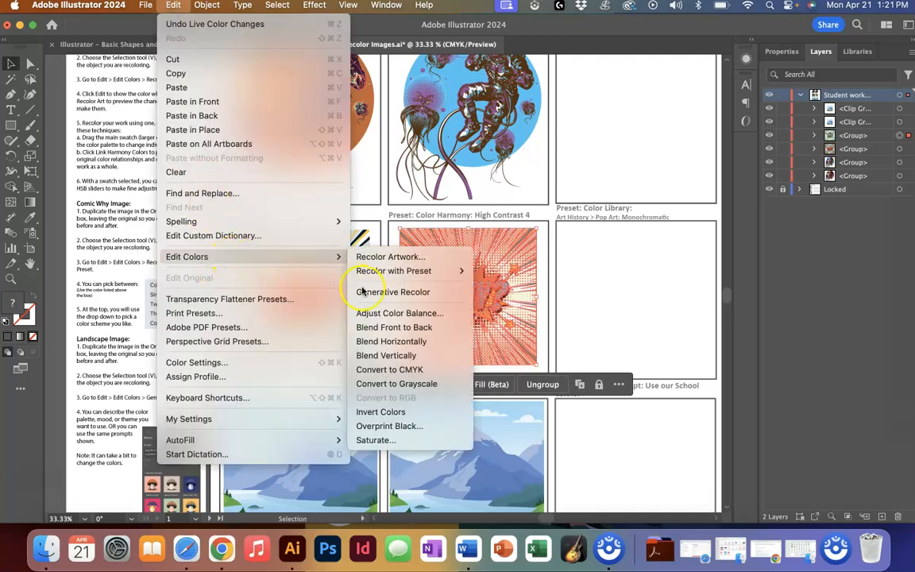
mouse_move(401, 273)
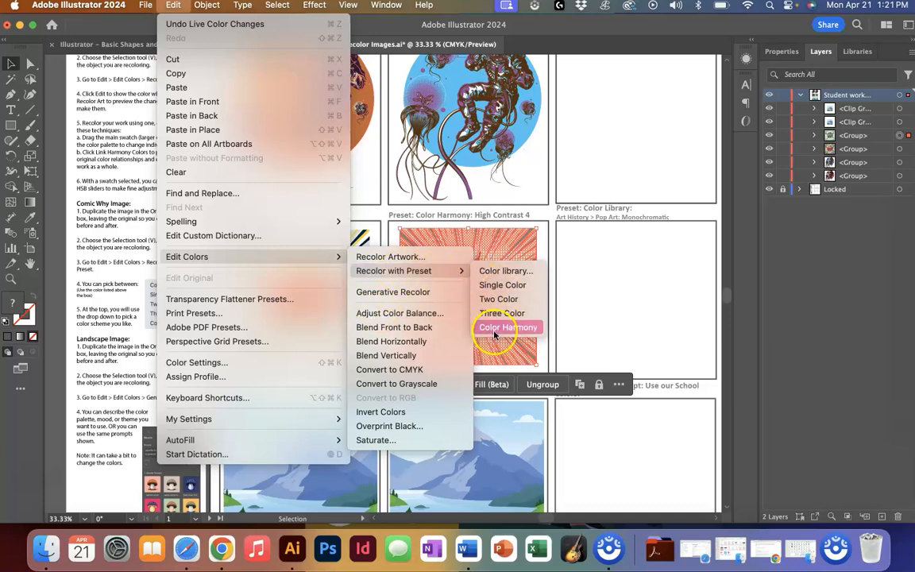
left_click(499, 272)
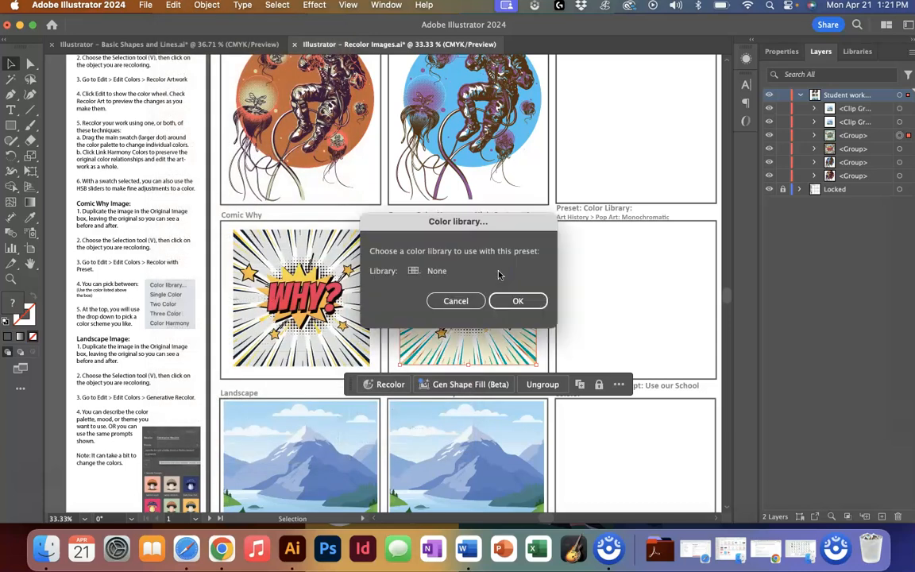
left_click(430, 275)
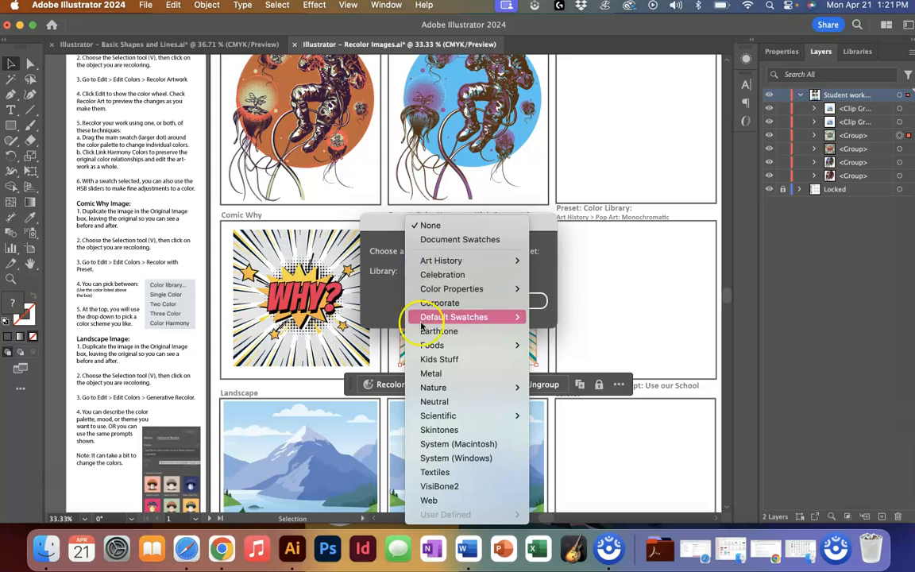
mouse_move(428, 350)
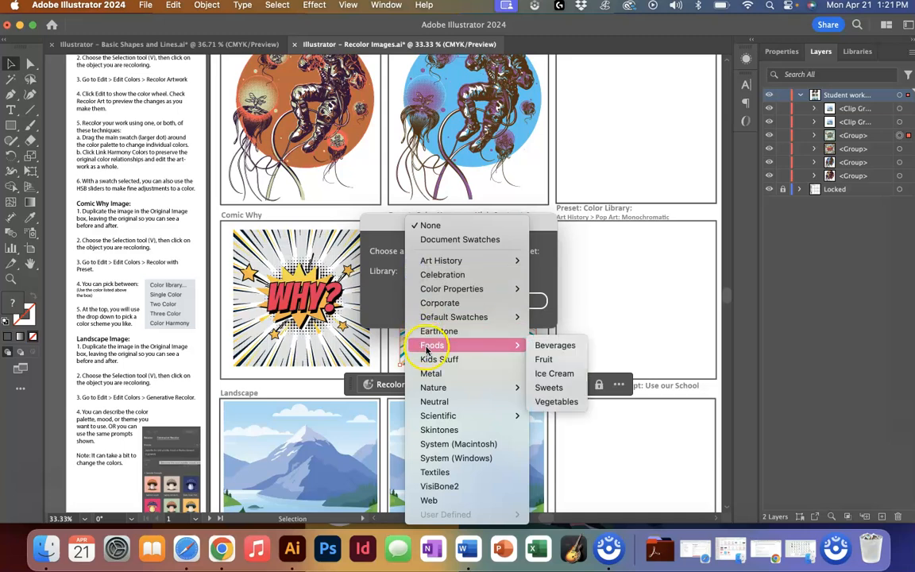
left_click(546, 359)
left_click(520, 301)
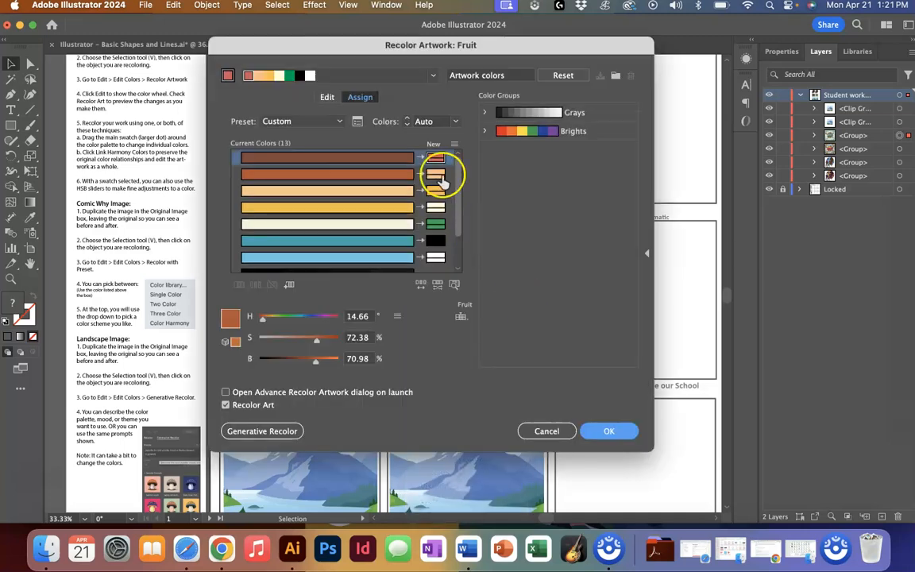
left_click(592, 431)
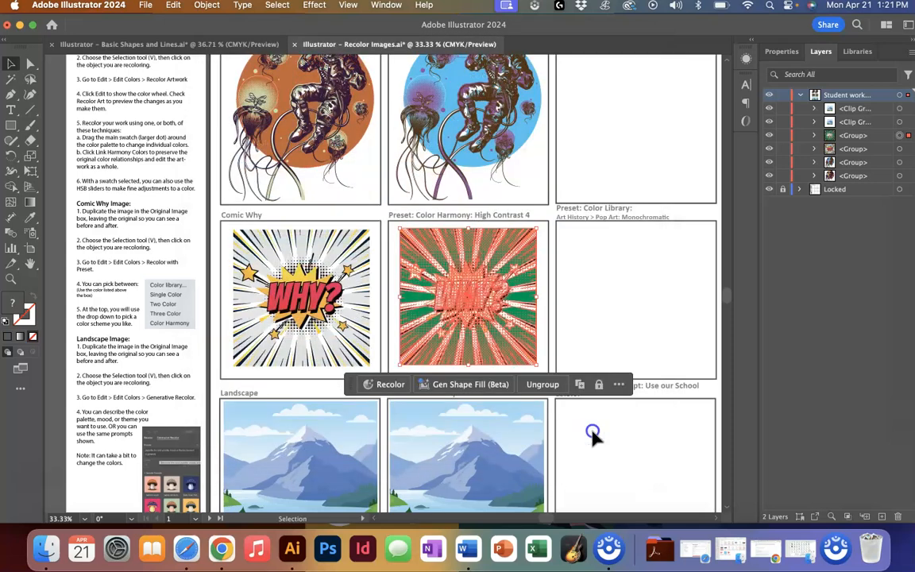
left_click(592, 431)
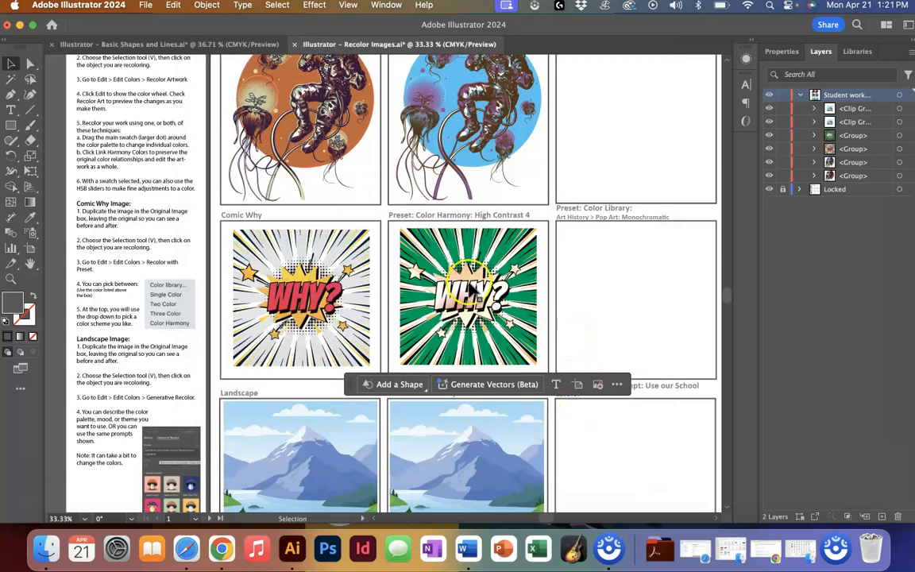
- Open the advanced Recolor Artwork options for the Comic Why copy and change the second new color to a paler shade
left_click(414, 245)
left_click(173, 7)
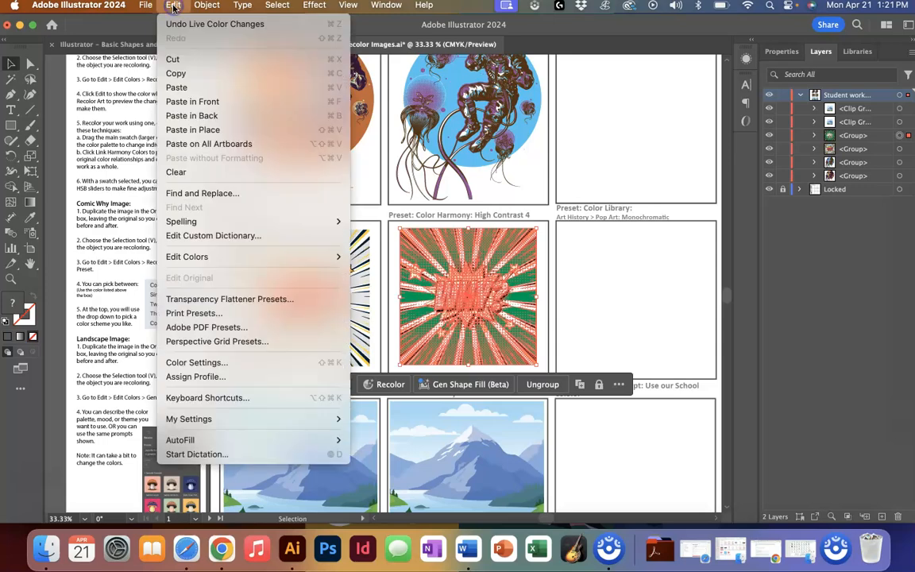
mouse_move(321, 267)
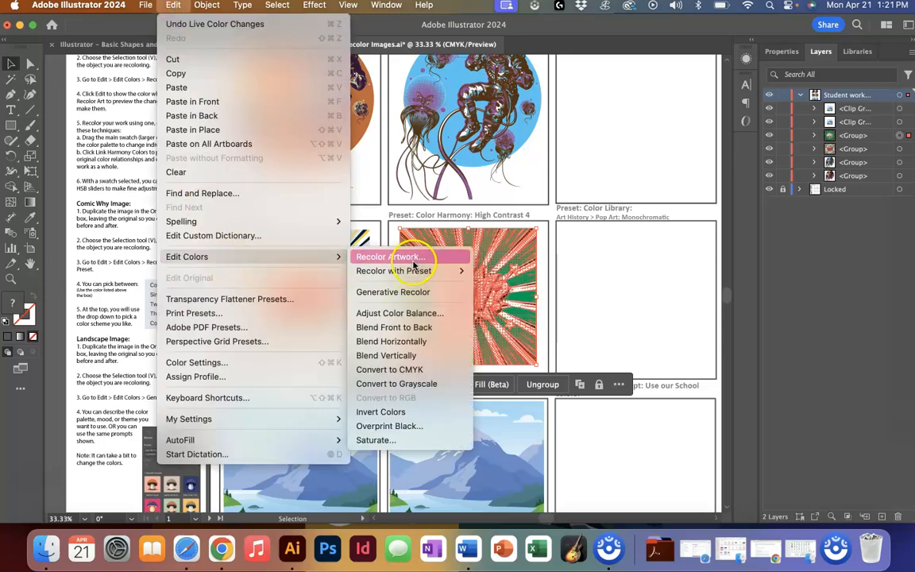
left_click(401, 201)
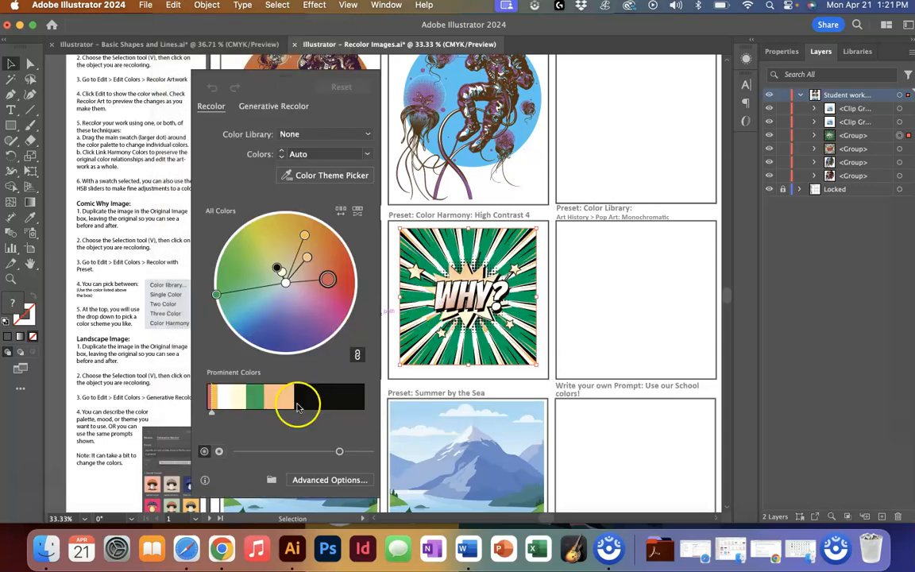
left_click(319, 480)
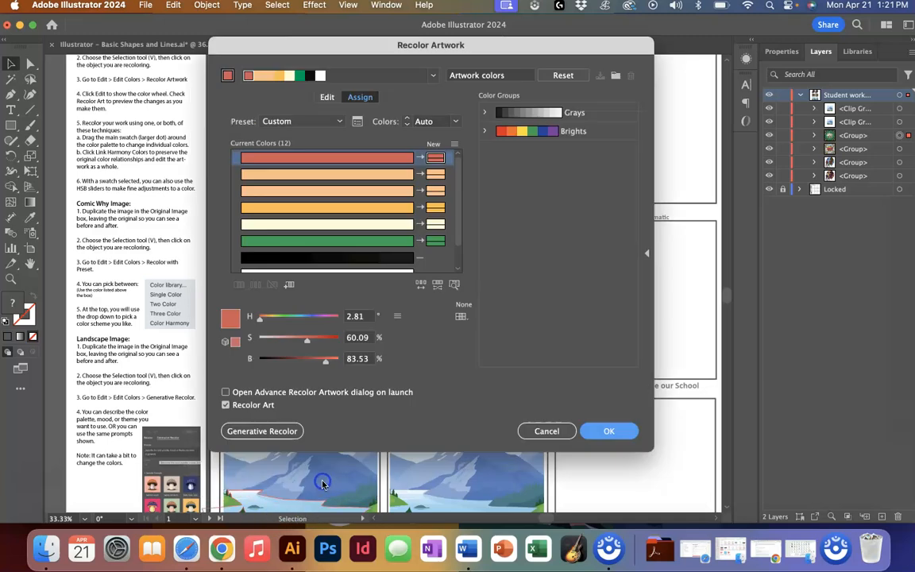
left_click(438, 175)
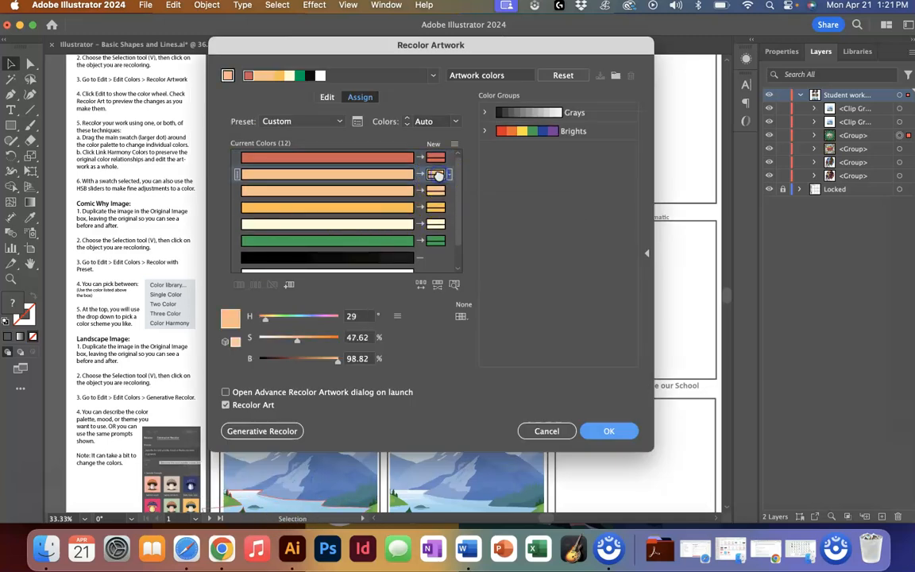
double_click(438, 175)
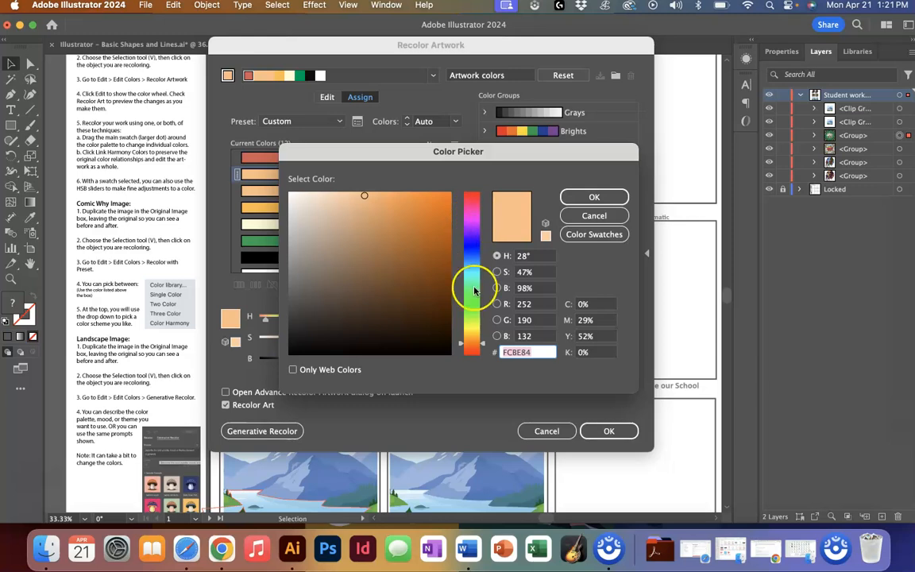
left_click_drag(478, 343, 480, 328)
mouse_move(397, 191)
left_mouse_down()
mouse_move(445, 223)
mouse_move(425, 198)
left_mouse_up()
left_click(588, 198)
left_click(617, 430)
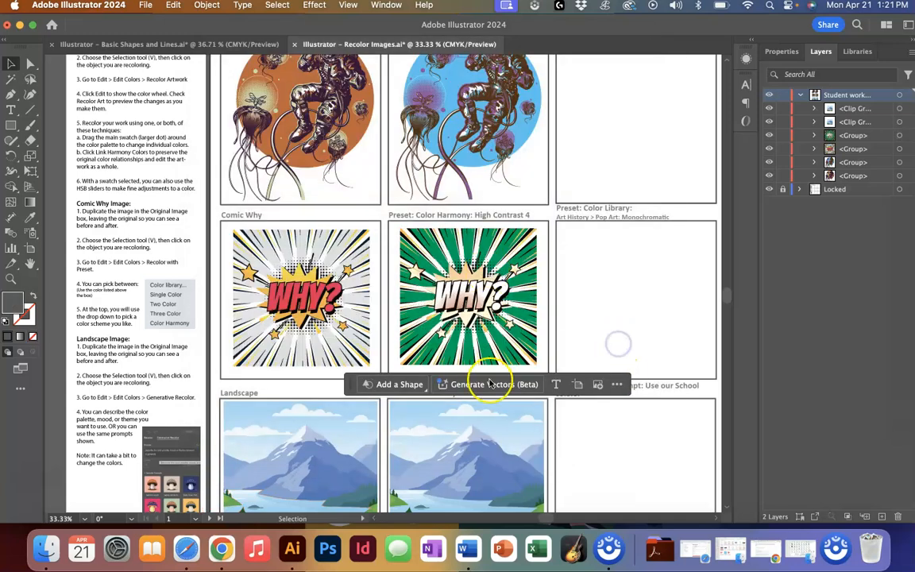
- Select the landscape copy and open Generative Recolor for it
scroll(633, 323, "down", 3)
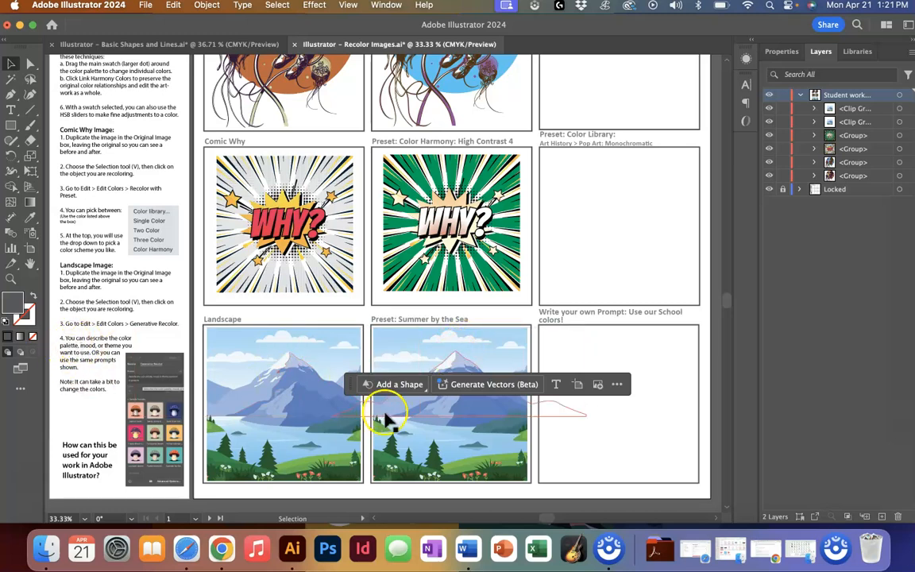
left_click(475, 448)
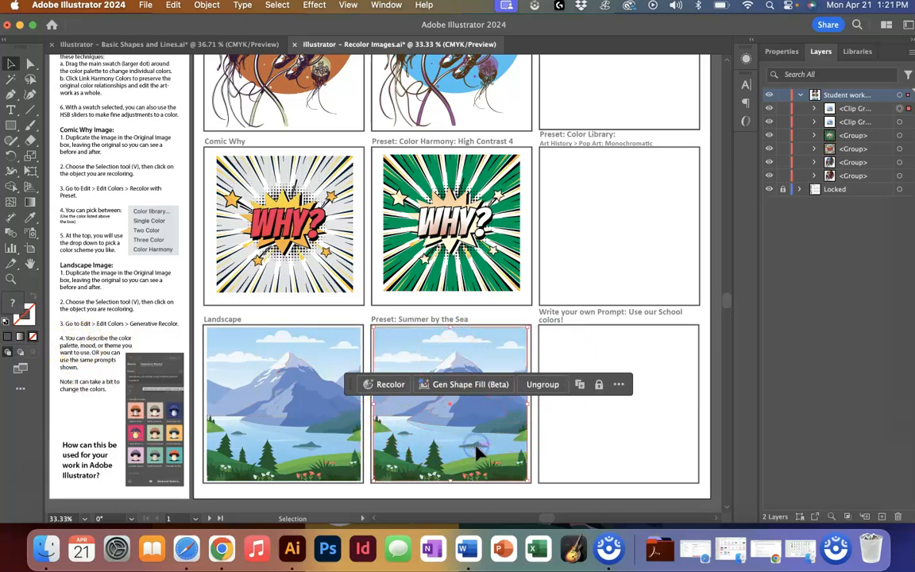
left_click(171, 6)
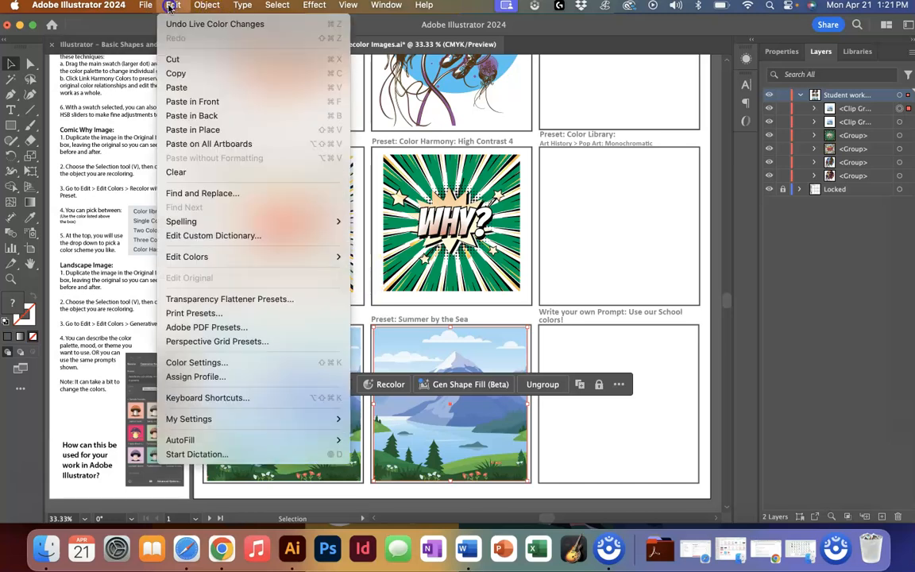
mouse_move(229, 258)
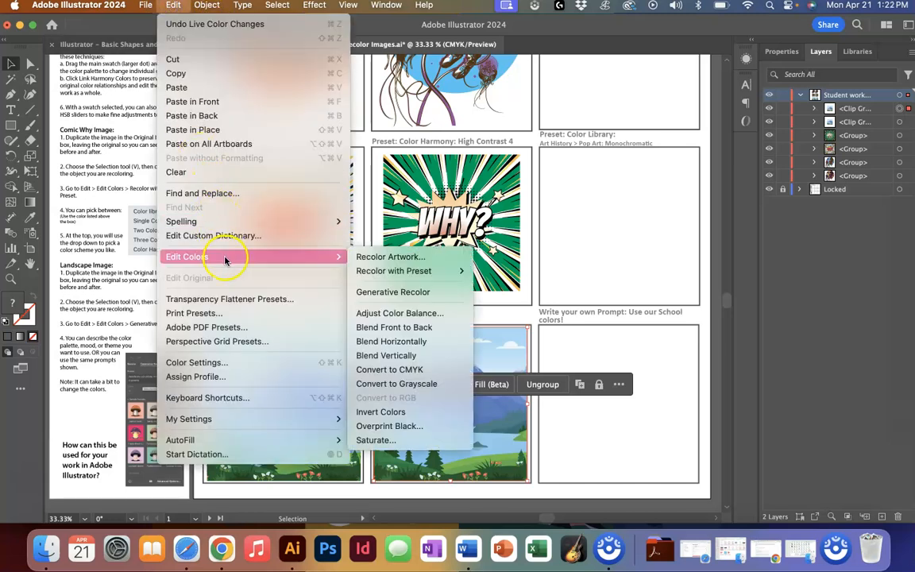
left_click(429, 294)
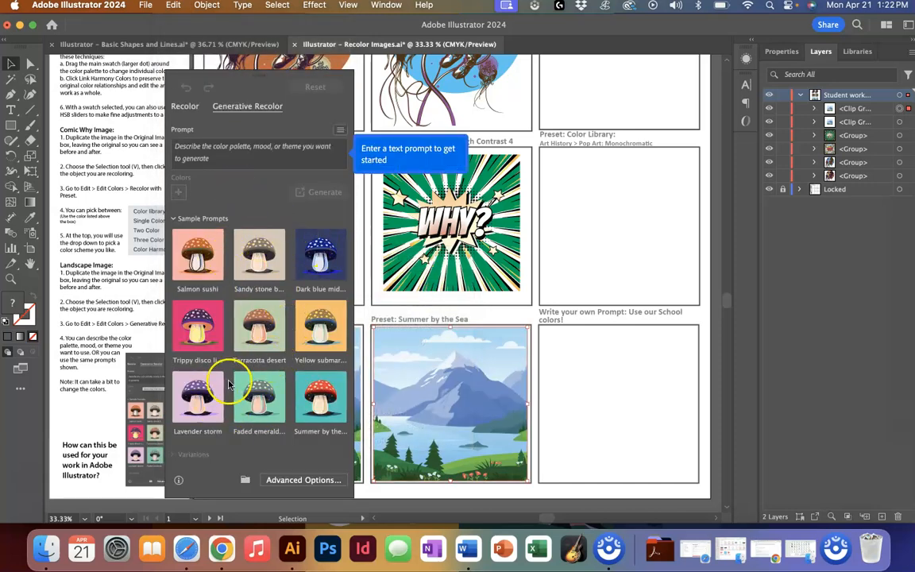
- Generate recolor variations from the prompt "dark academia" and apply one of them to the landscape copy
left_click(211, 147)
mouse_move(238, 90)
left_mouse_down()
mouse_move(303, 78)
mouse_move(241, 95)
mouse_move(239, 83)
left_mouse_up()
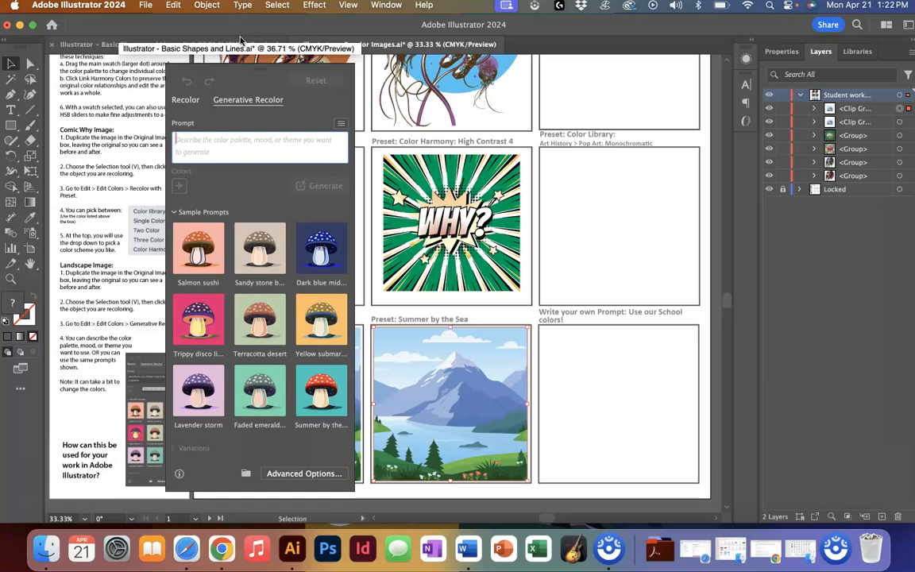
type("ark")
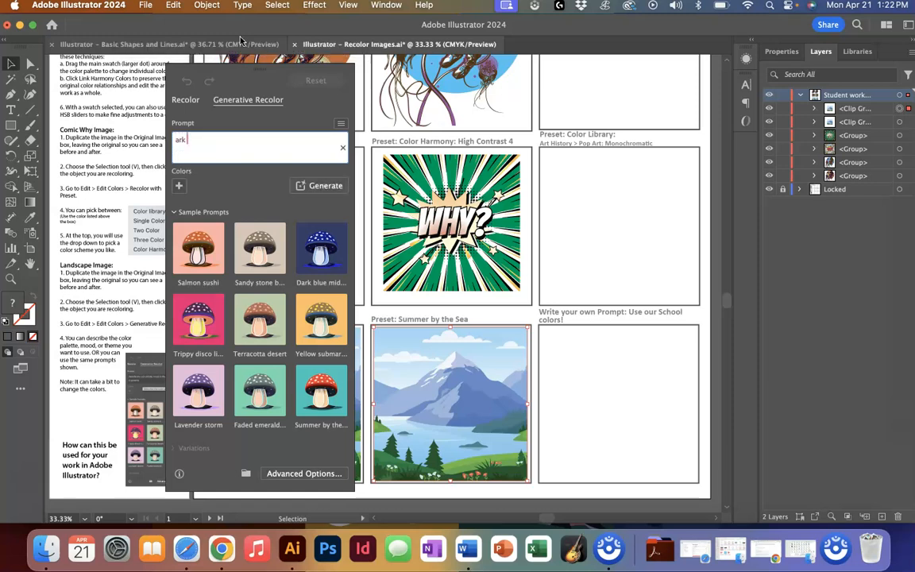
type("a")
key("Return")
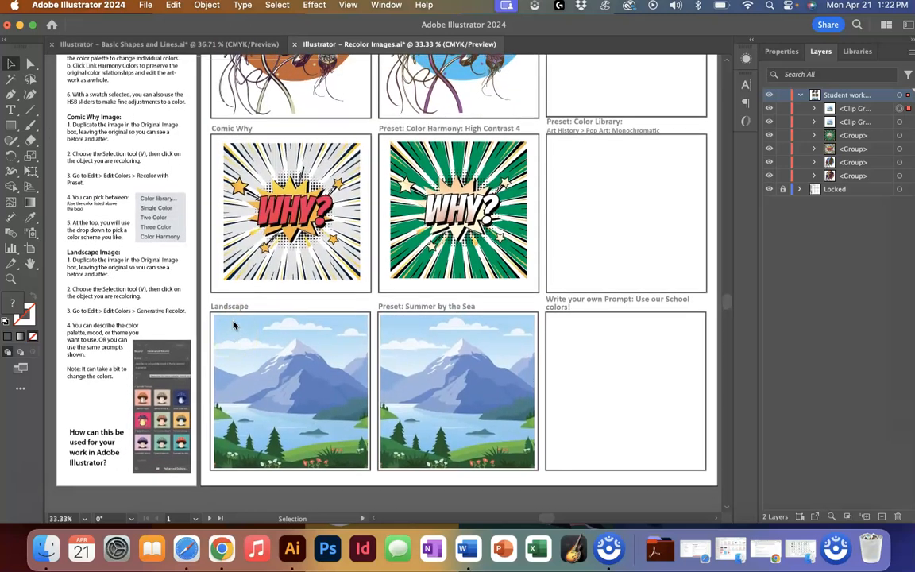
left_click(211, 374)
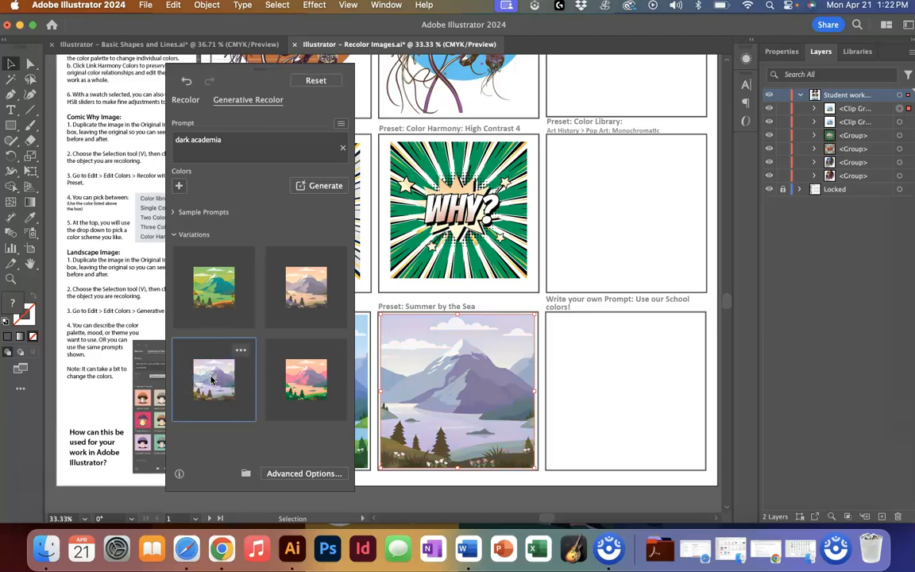
- Replace the prompt with "bright and happy" and generate new variations
triple_click(225, 141)
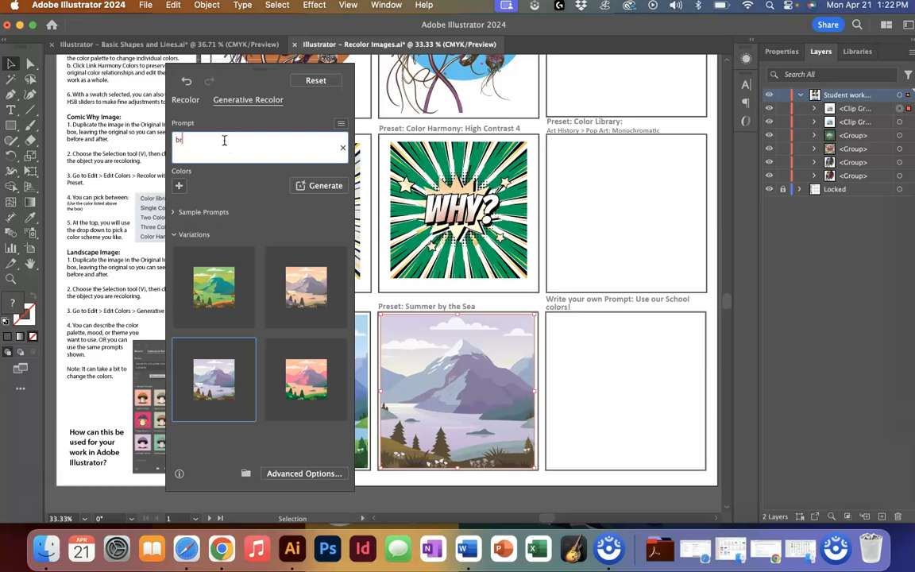
type("bright and happy")
key("Return")
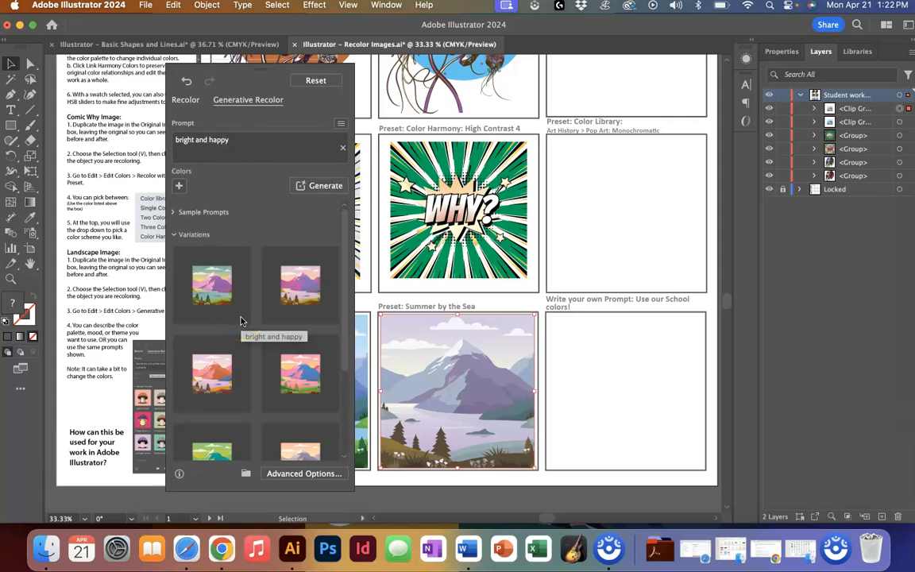
- Try the bright and happy variations on the landscape copy, settle on a muted purple one, and close the panel
left_click(302, 373)
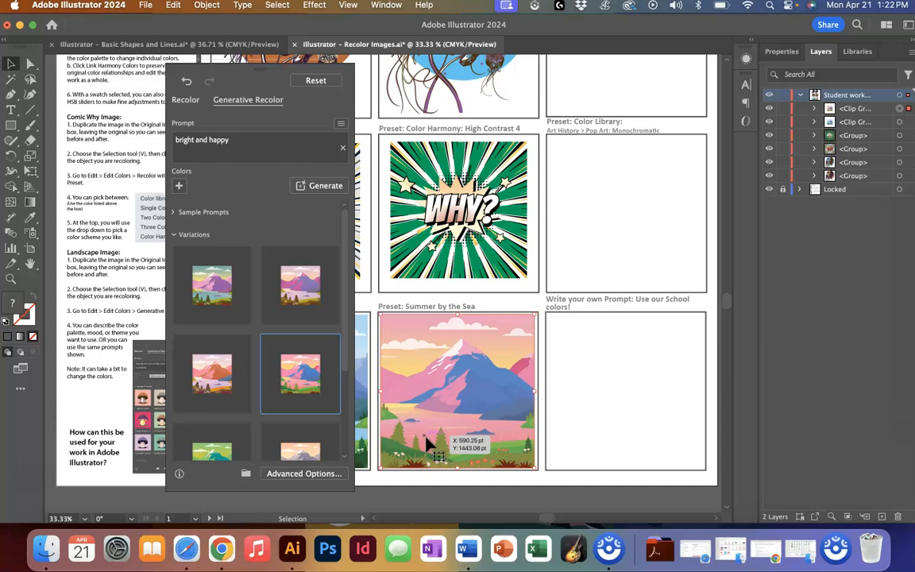
scroll(244, 360, "down", 2)
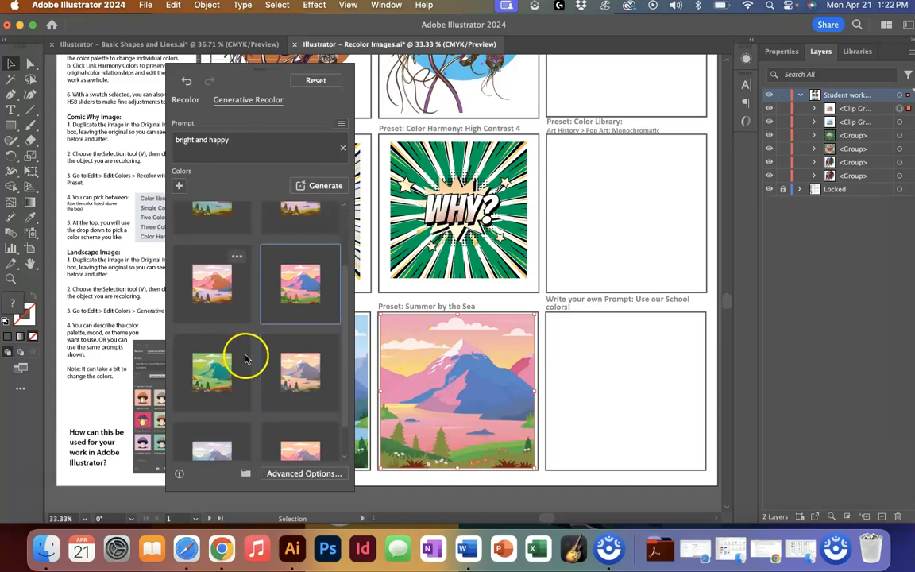
scroll(245, 359, "down", 1)
left_click(203, 417)
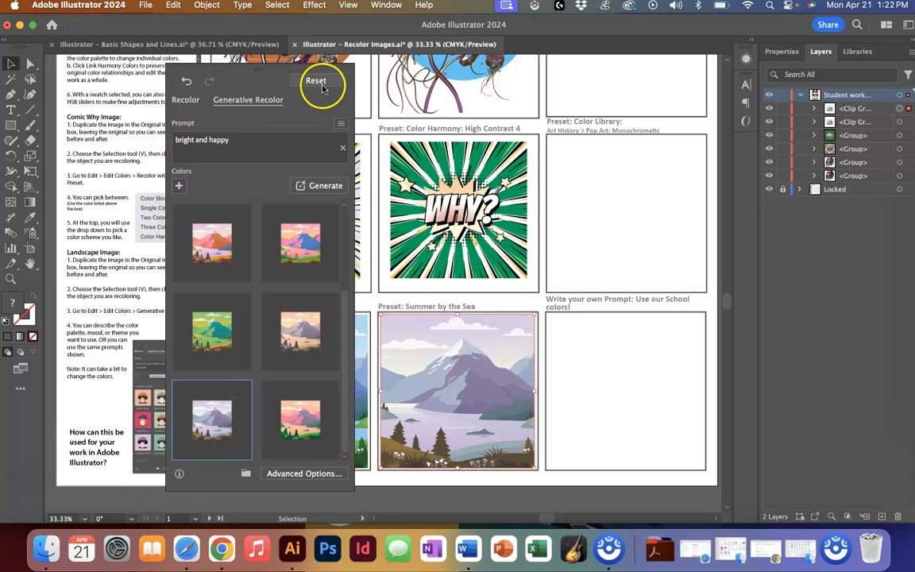
left_click(628, 197)
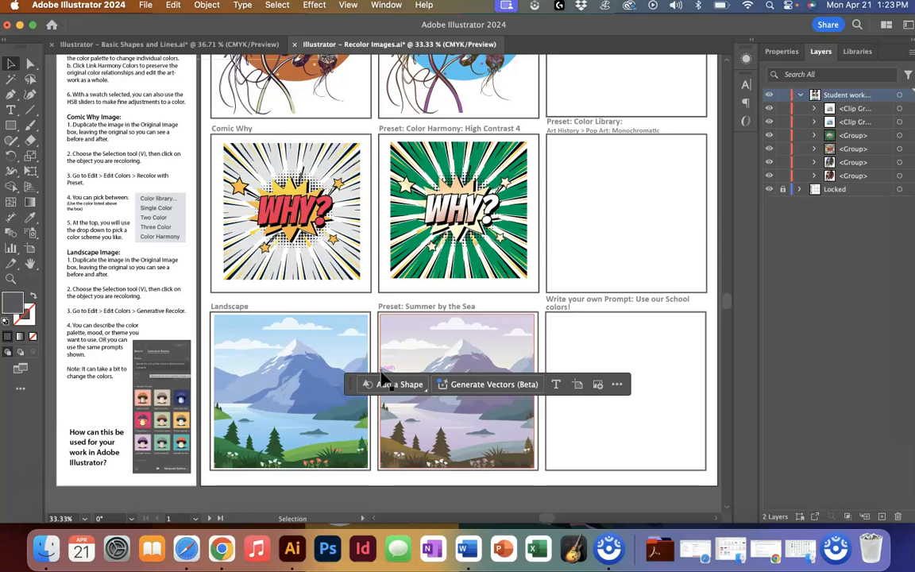
- Fit the whole worksheet in the window and move the contextual task bar above the artwork
key("super+0")
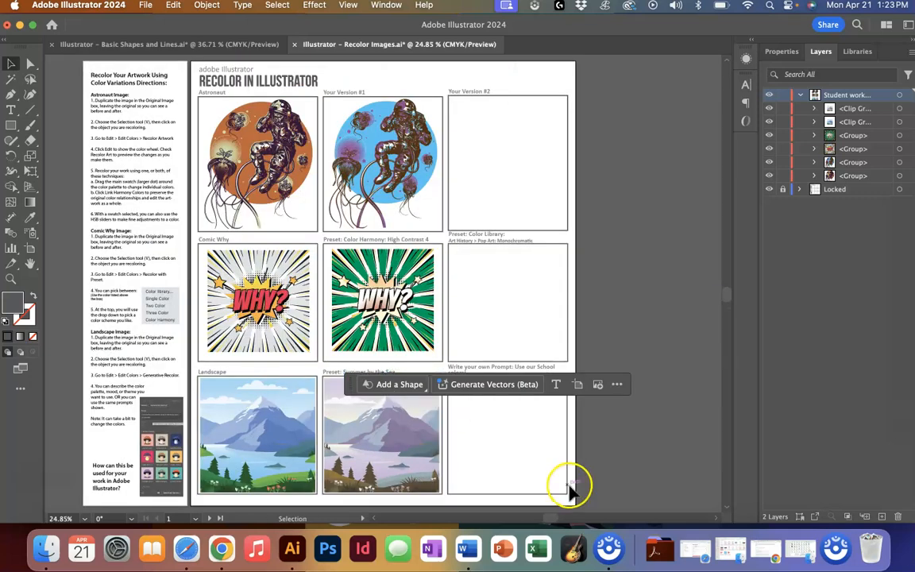
left_click_drag(352, 385, 521, 142)
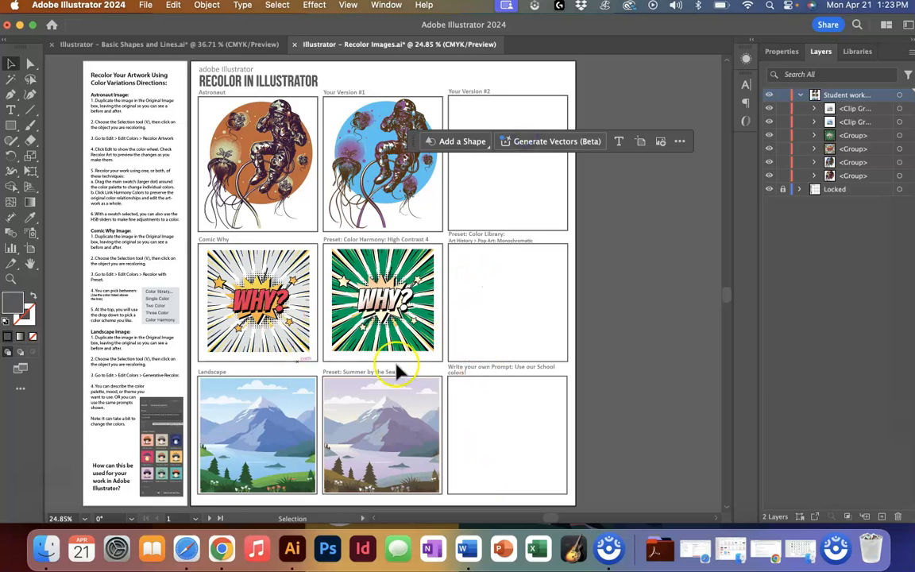
scroll(470, 468, "up", 3)
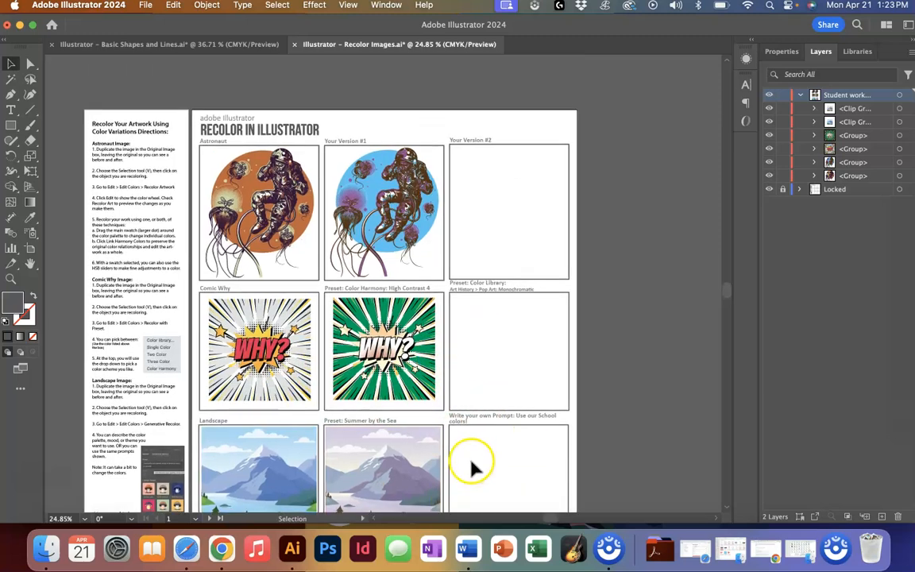
left_click_drag(410, 133, 408, 89)
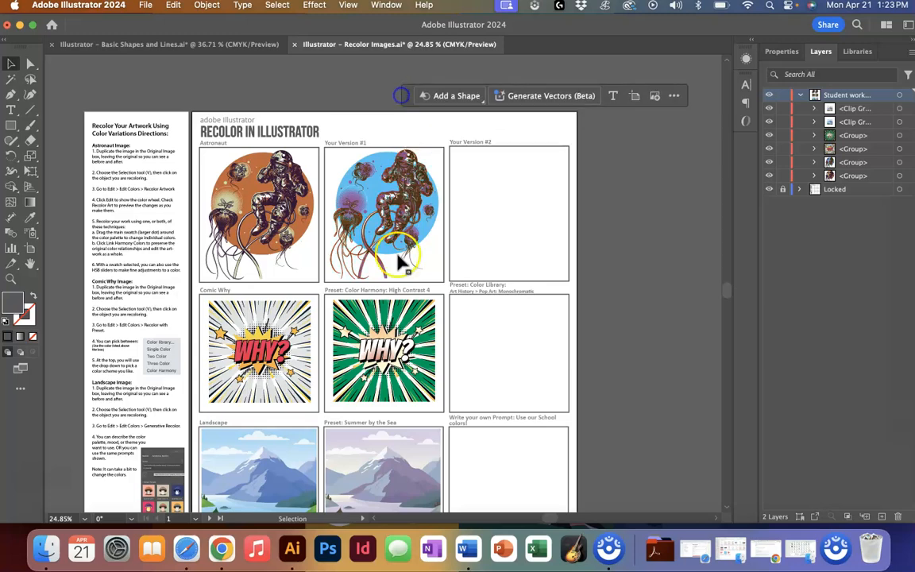
scroll(413, 301, "down", 3)
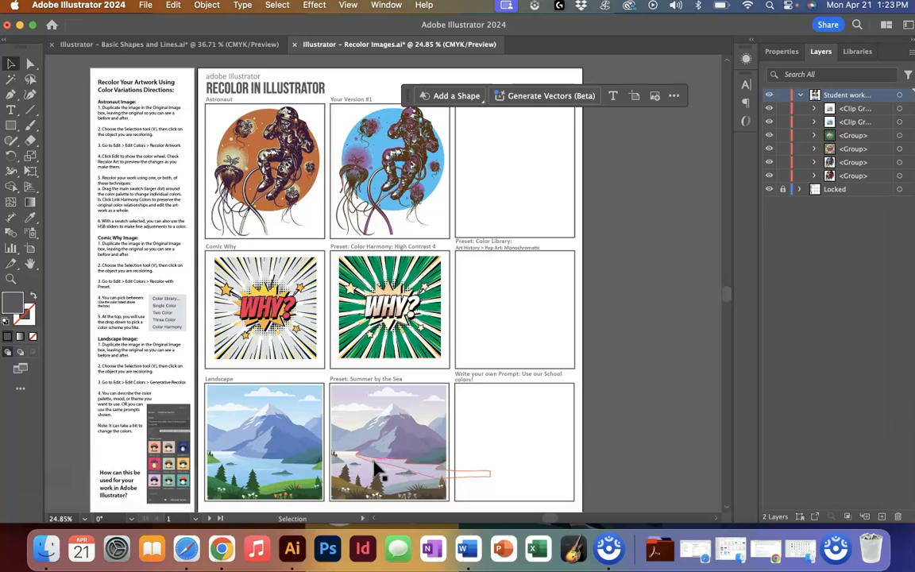
left_click_drag(408, 82, 406, 78)
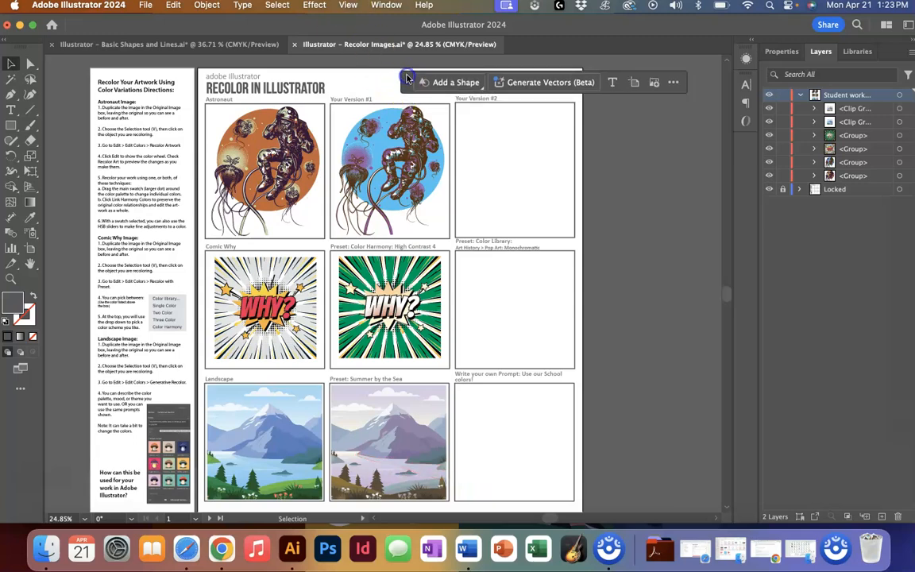